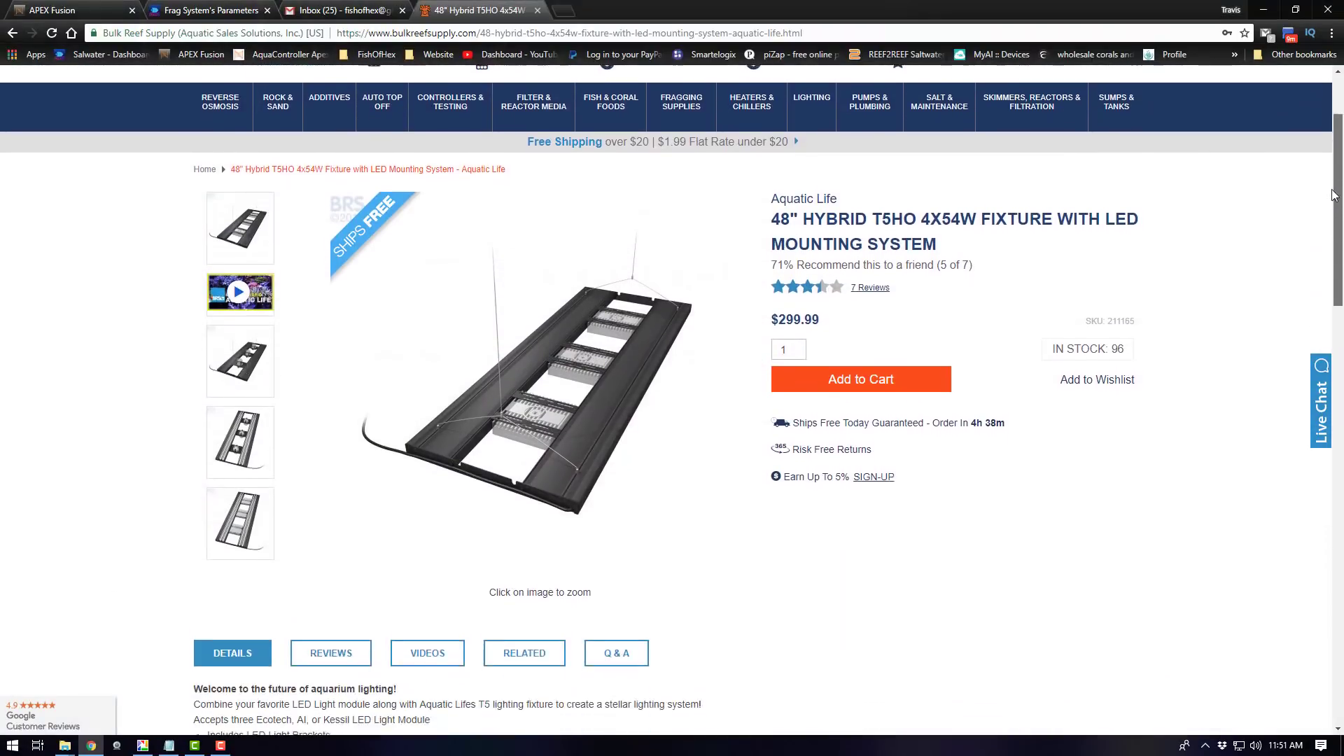
pyautogui.moveTo(1333, 194); pyautogui.dragTo(1333, 216)
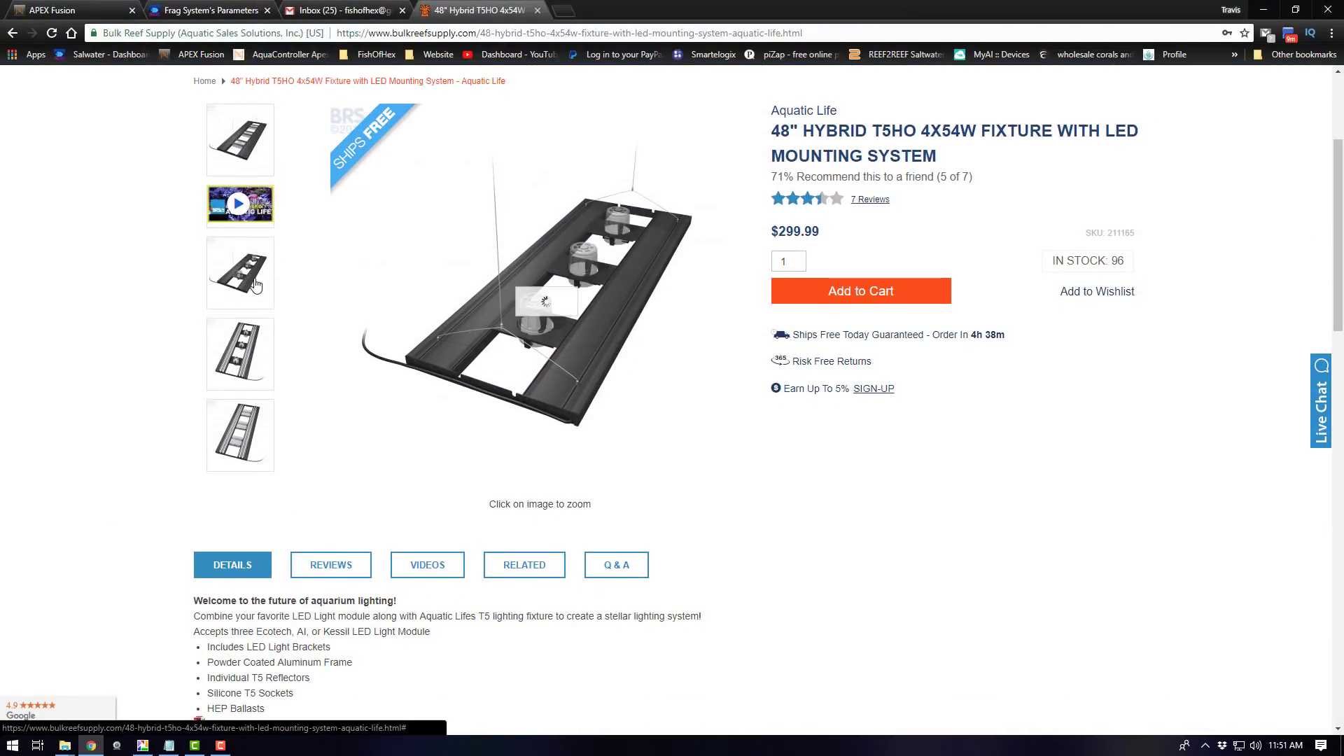
pyautogui.click(253, 354)
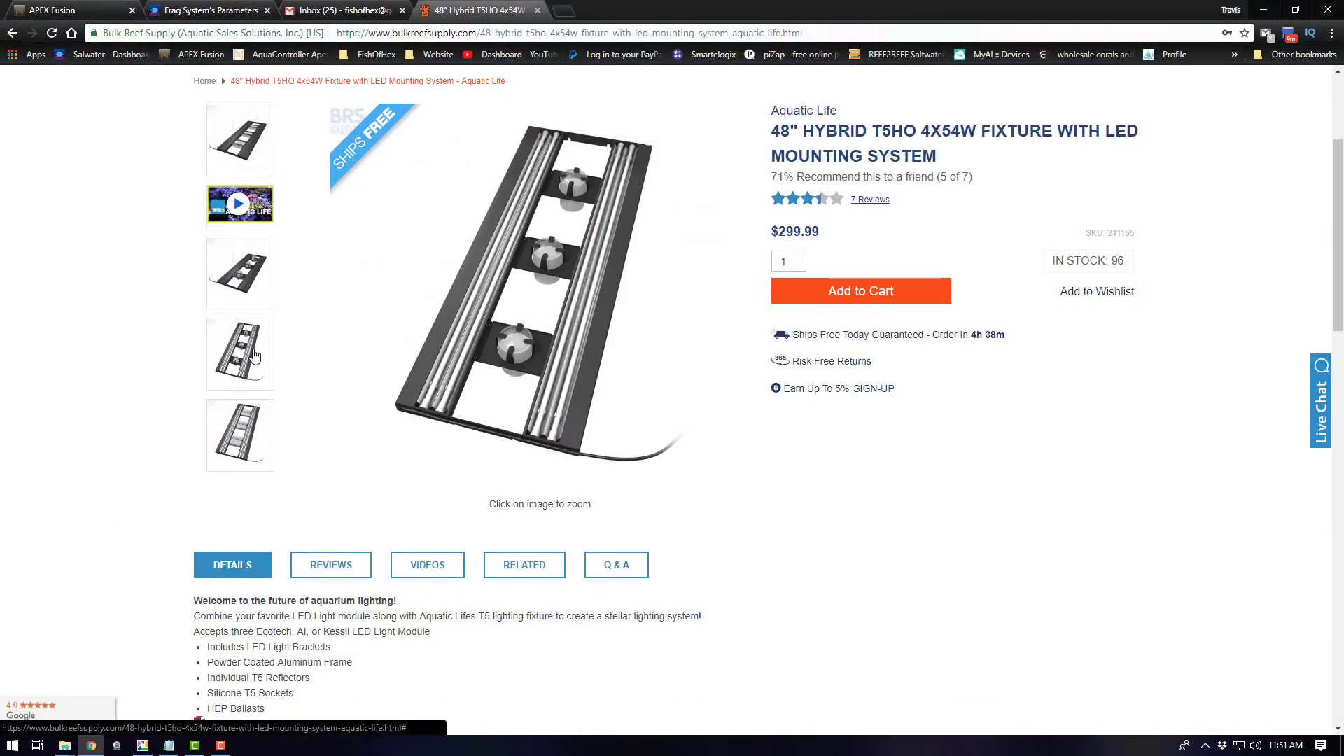
pyautogui.click(247, 435)
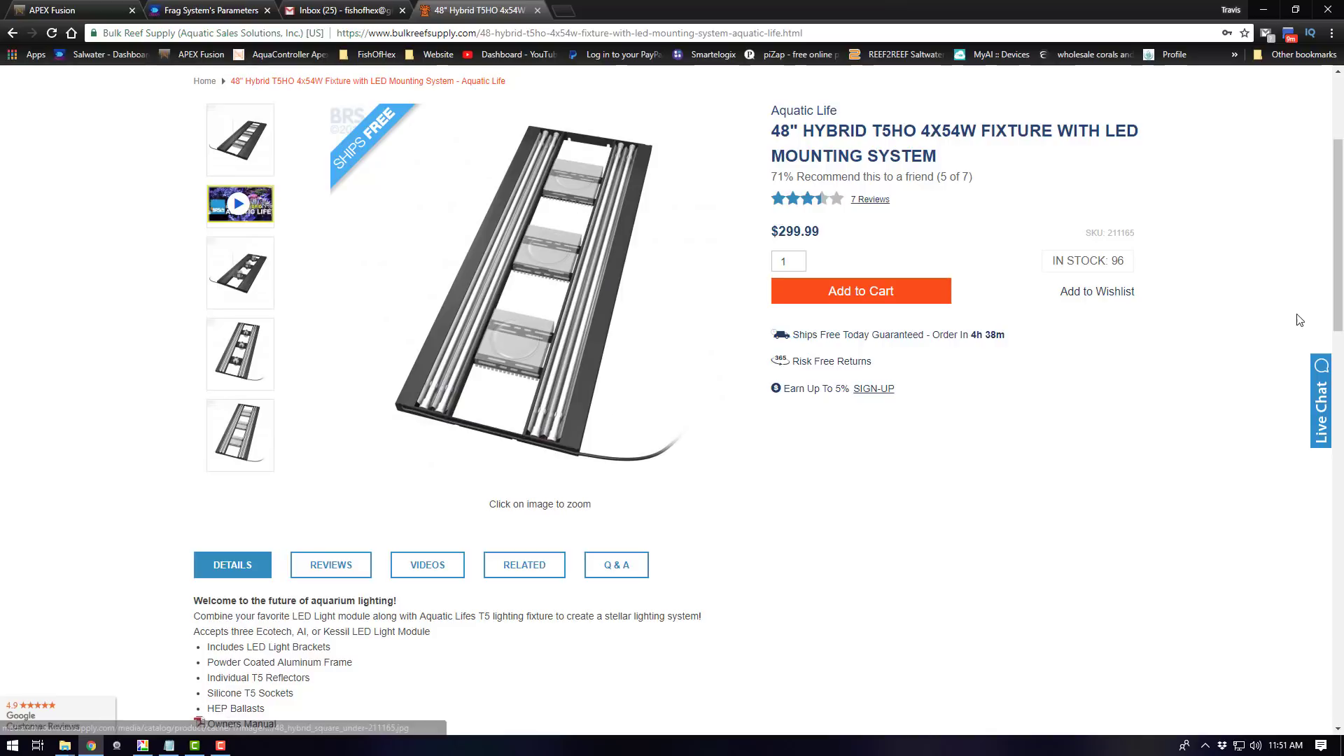
pyautogui.moveTo(1340, 226); pyautogui.dragTo(1321, 396)
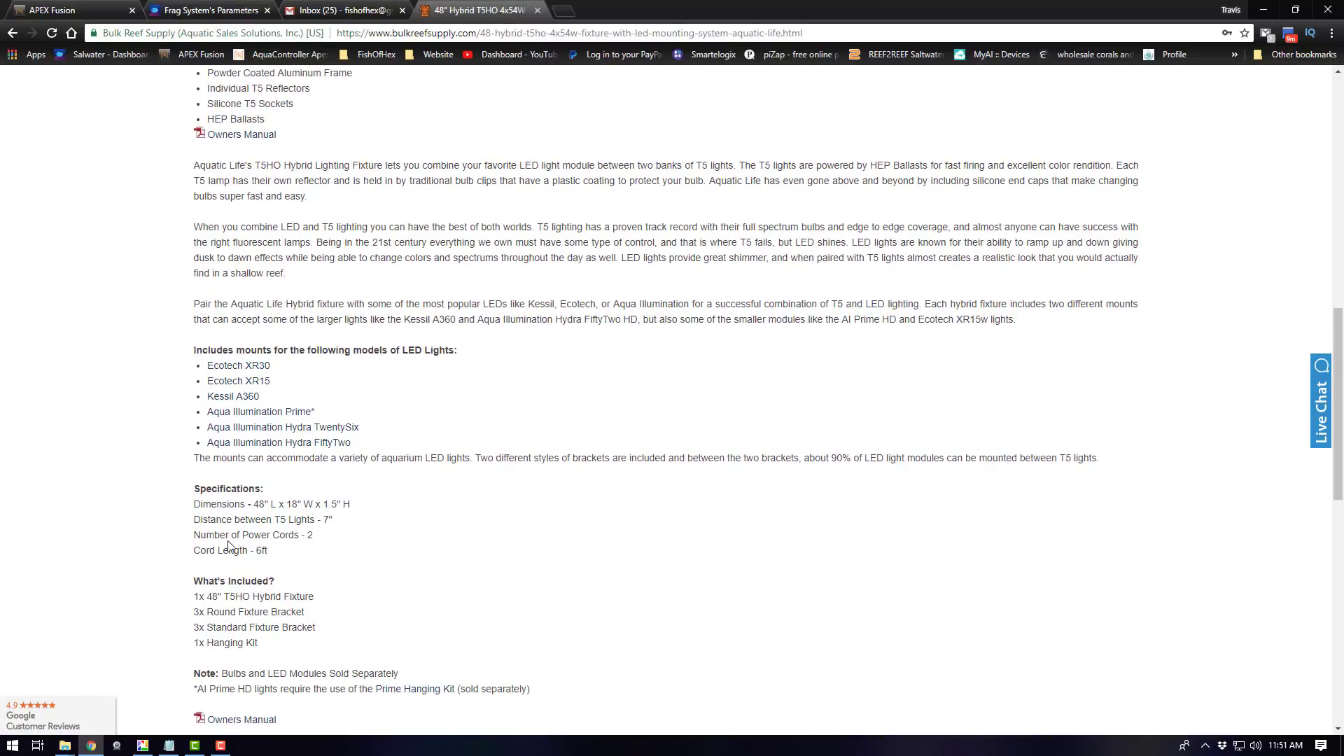
pyautogui.moveTo(196, 506); pyautogui.dragTo(333, 555)
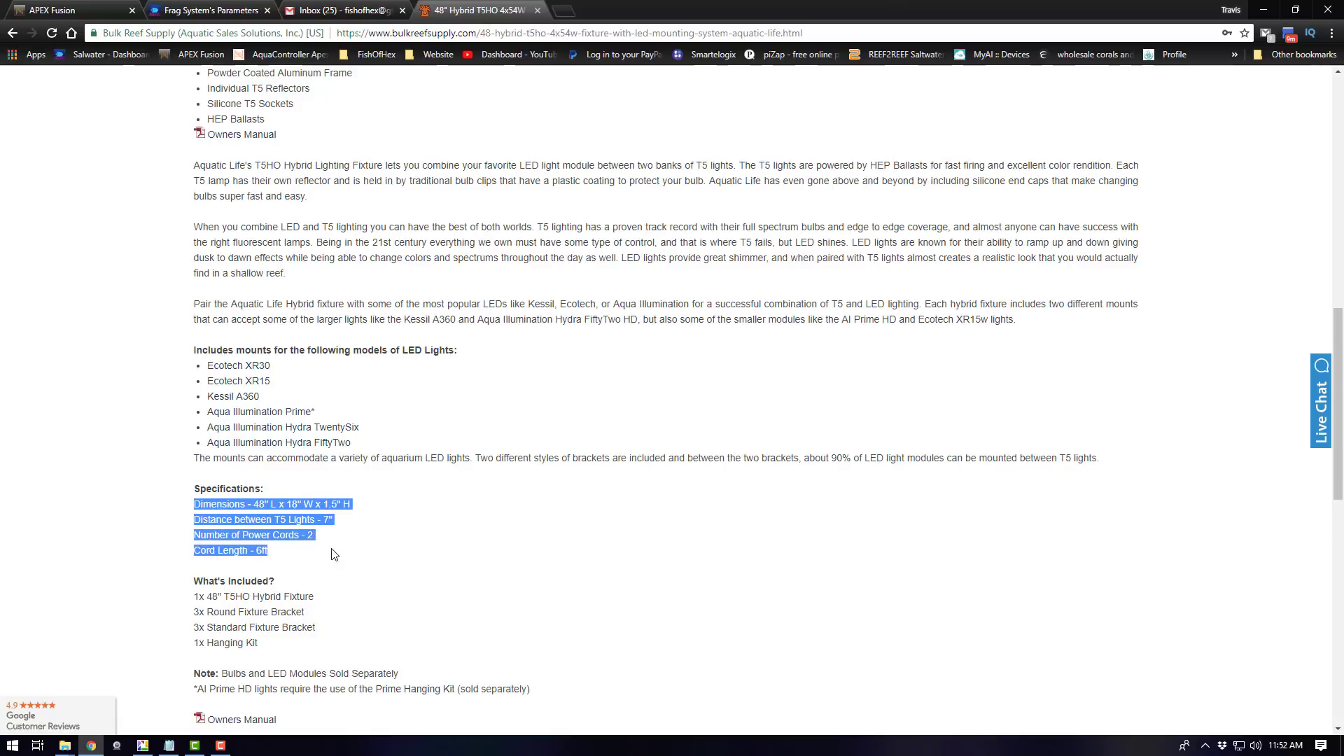
pyautogui.click(608, 568)
pyautogui.scroll(-3, 1340, 415)
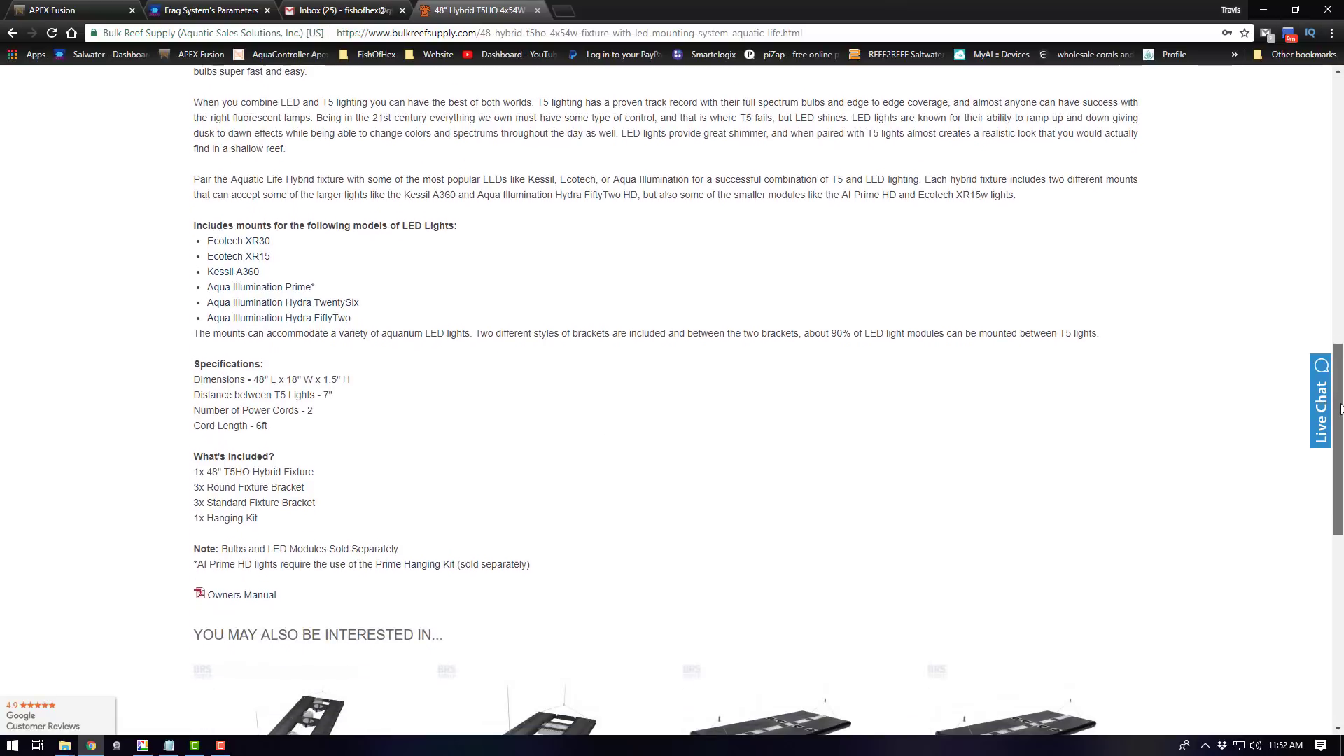
pyautogui.moveTo(1339, 415); pyautogui.dragTo(1340, 168)
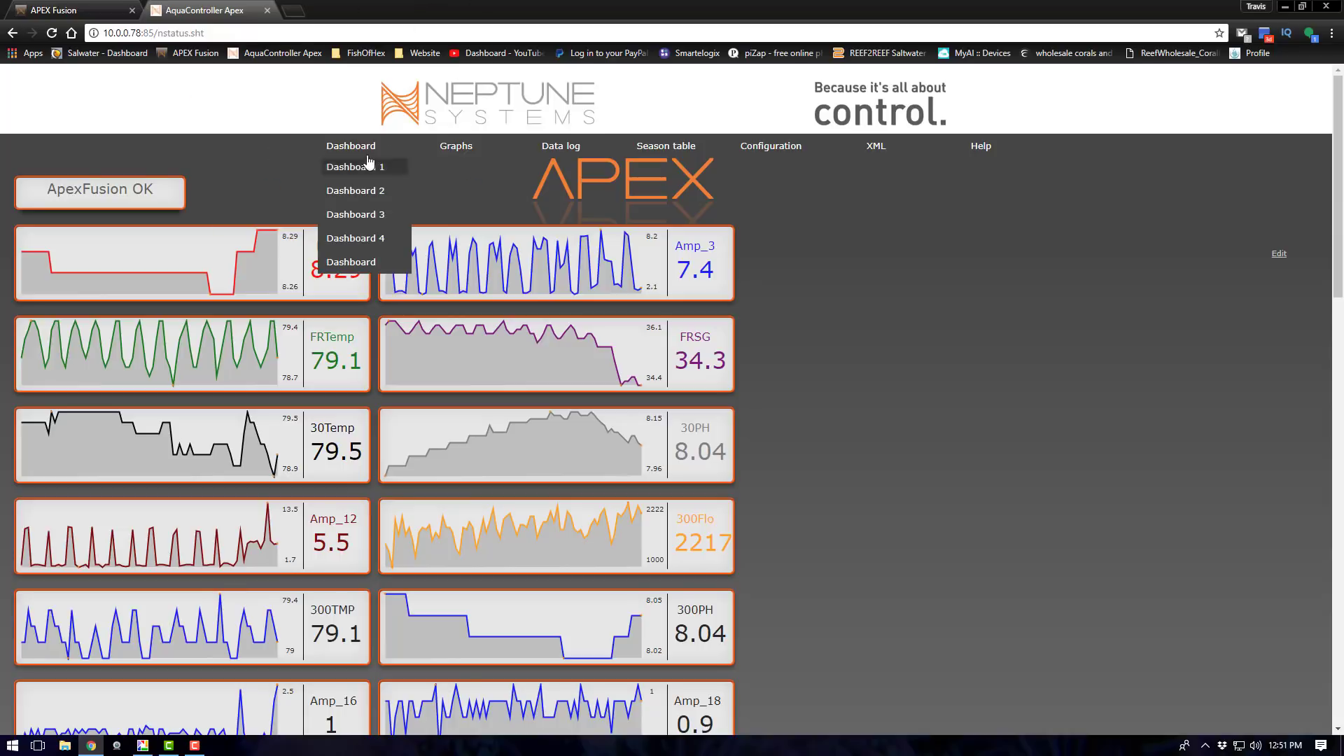
pyautogui.moveTo(772, 154)
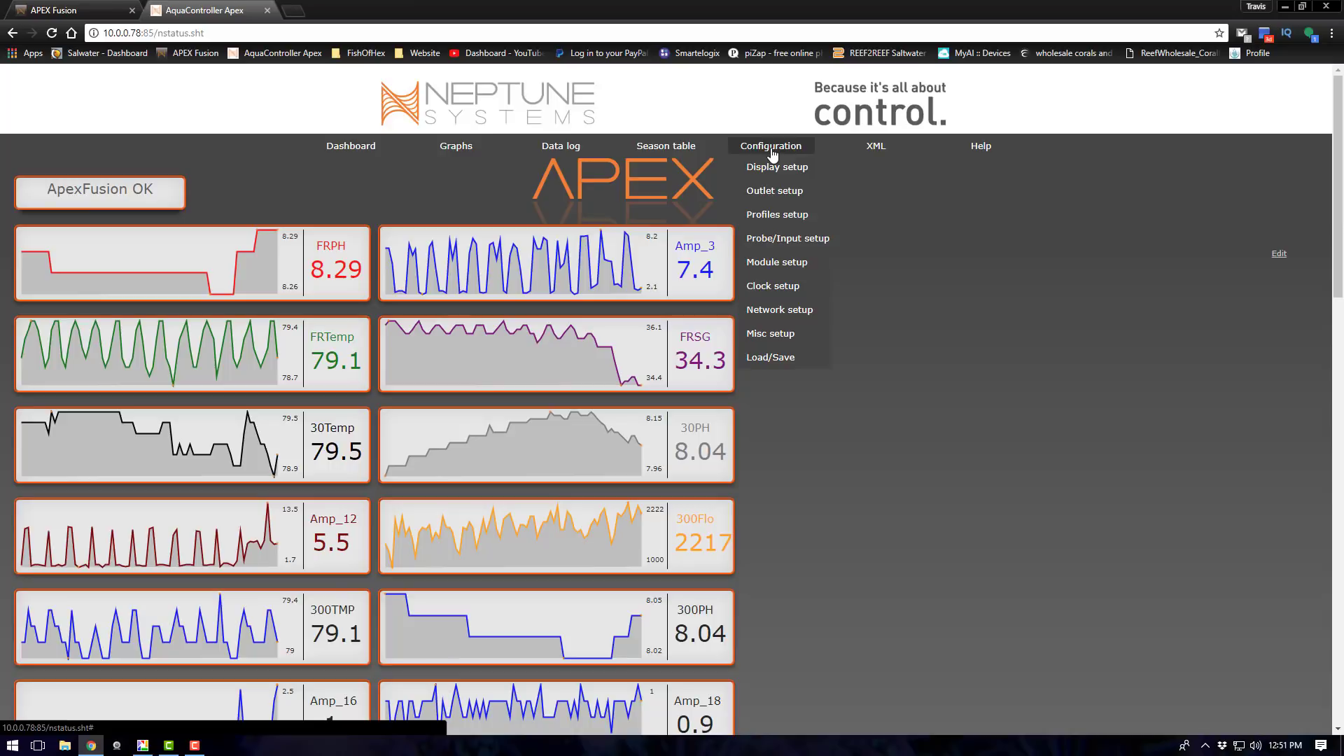
pyautogui.click(789, 269)
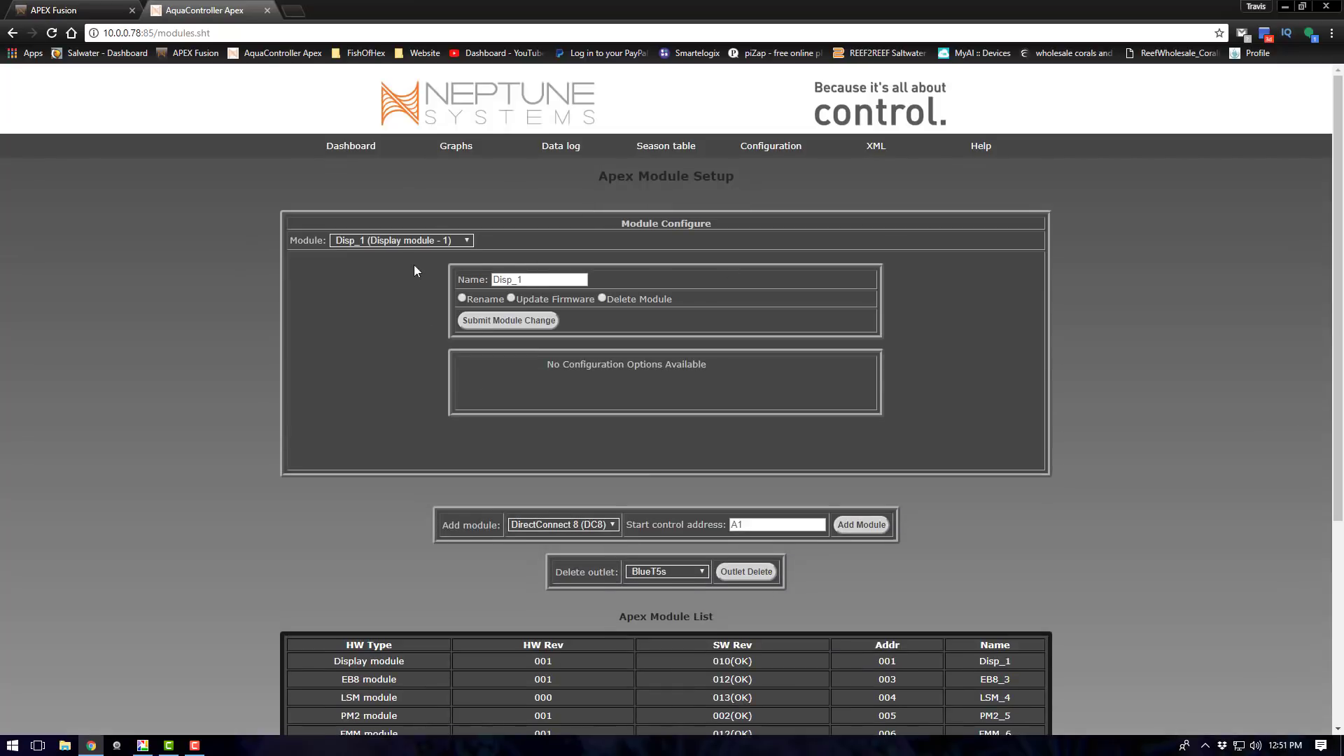
pyautogui.click(375, 240)
pyautogui.click(411, 405)
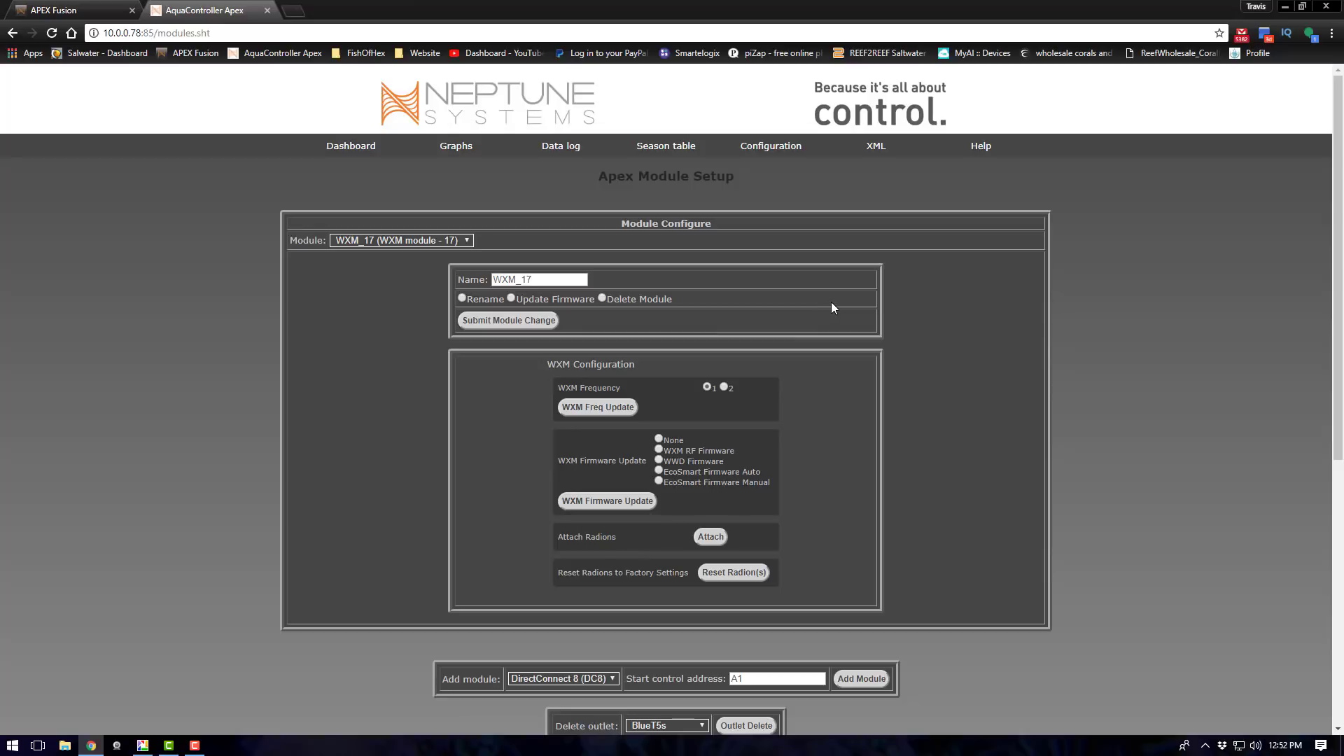
pyautogui.scroll(-1, 623, 408)
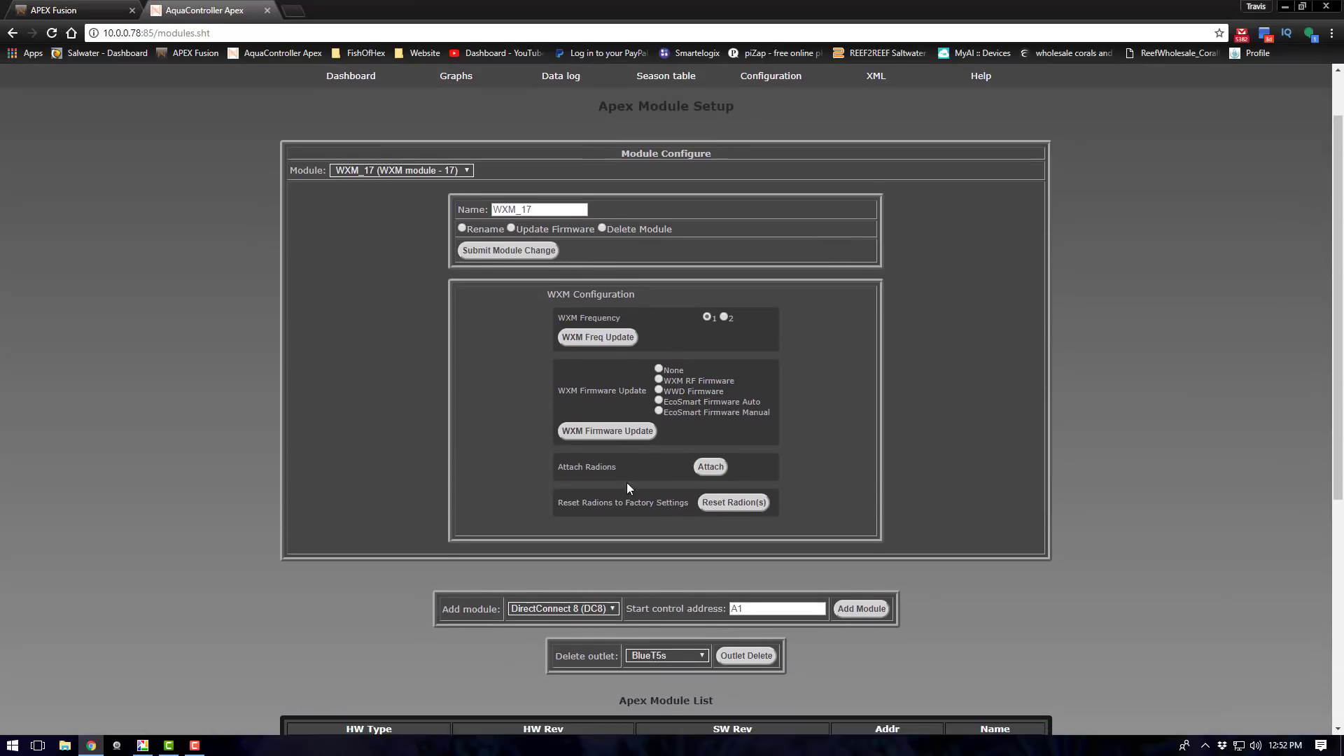
pyautogui.scroll(-5, 627, 488)
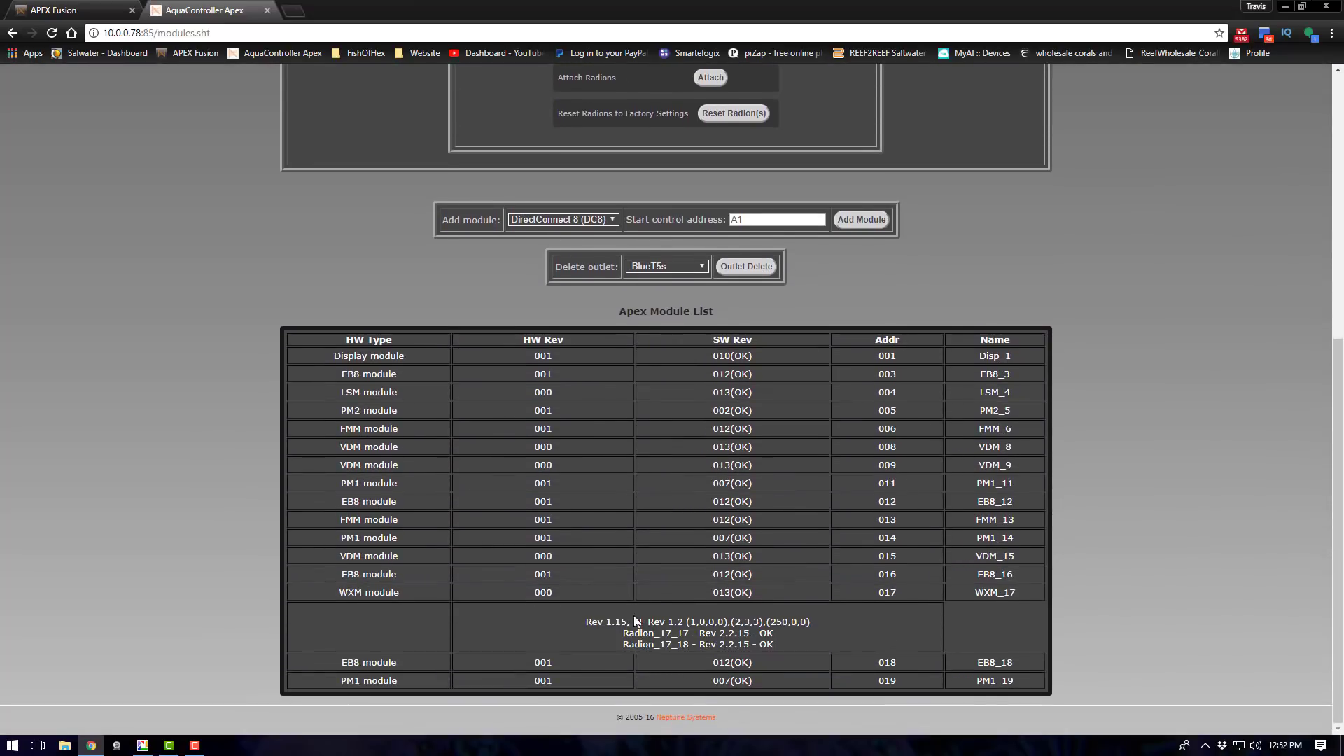
pyautogui.scroll(5, 728, 398)
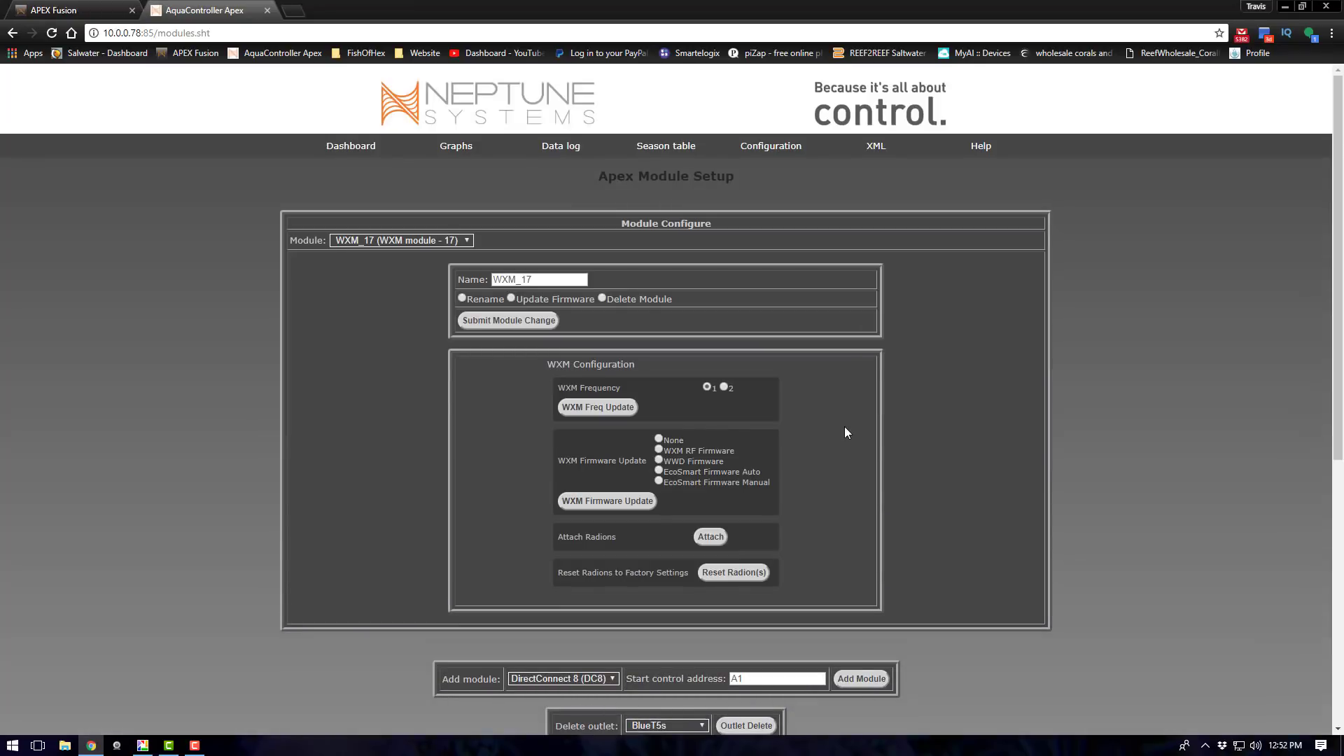
pyautogui.scroll(-6, 962, 375)
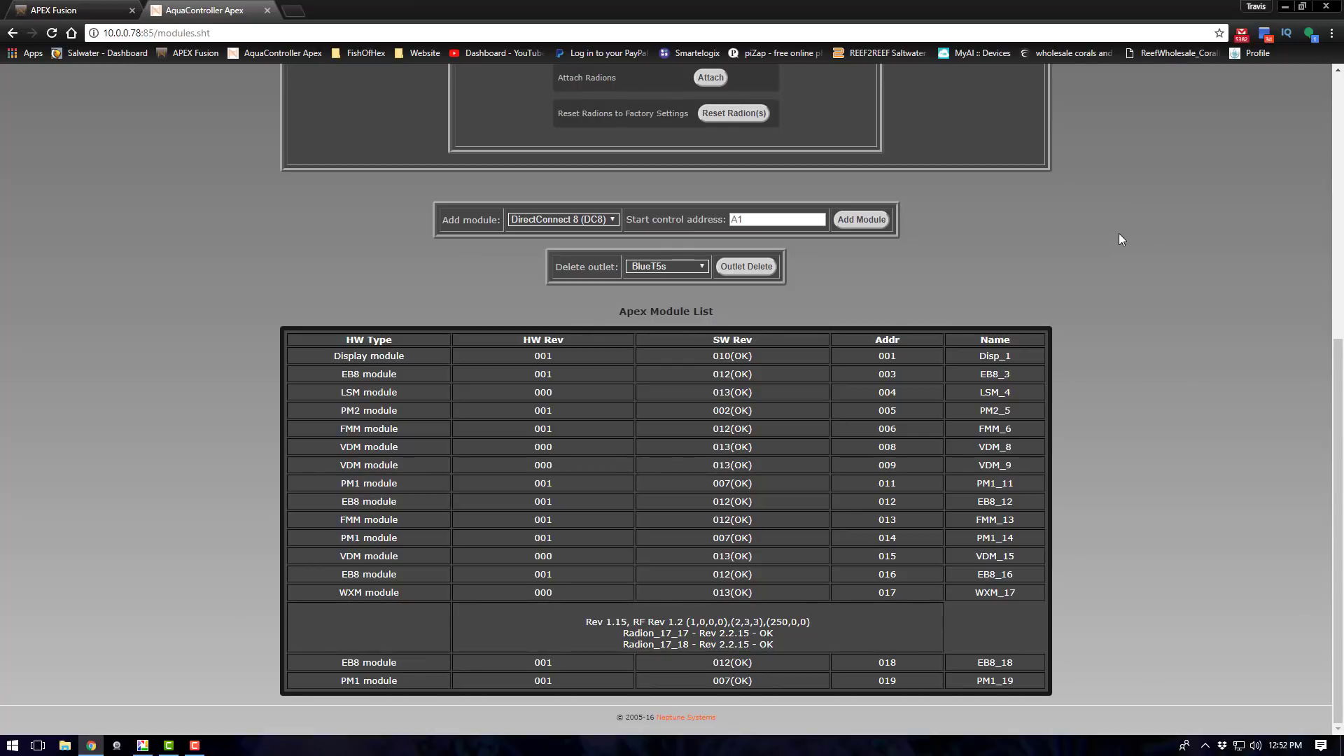
pyautogui.scroll(7, 1096, 249)
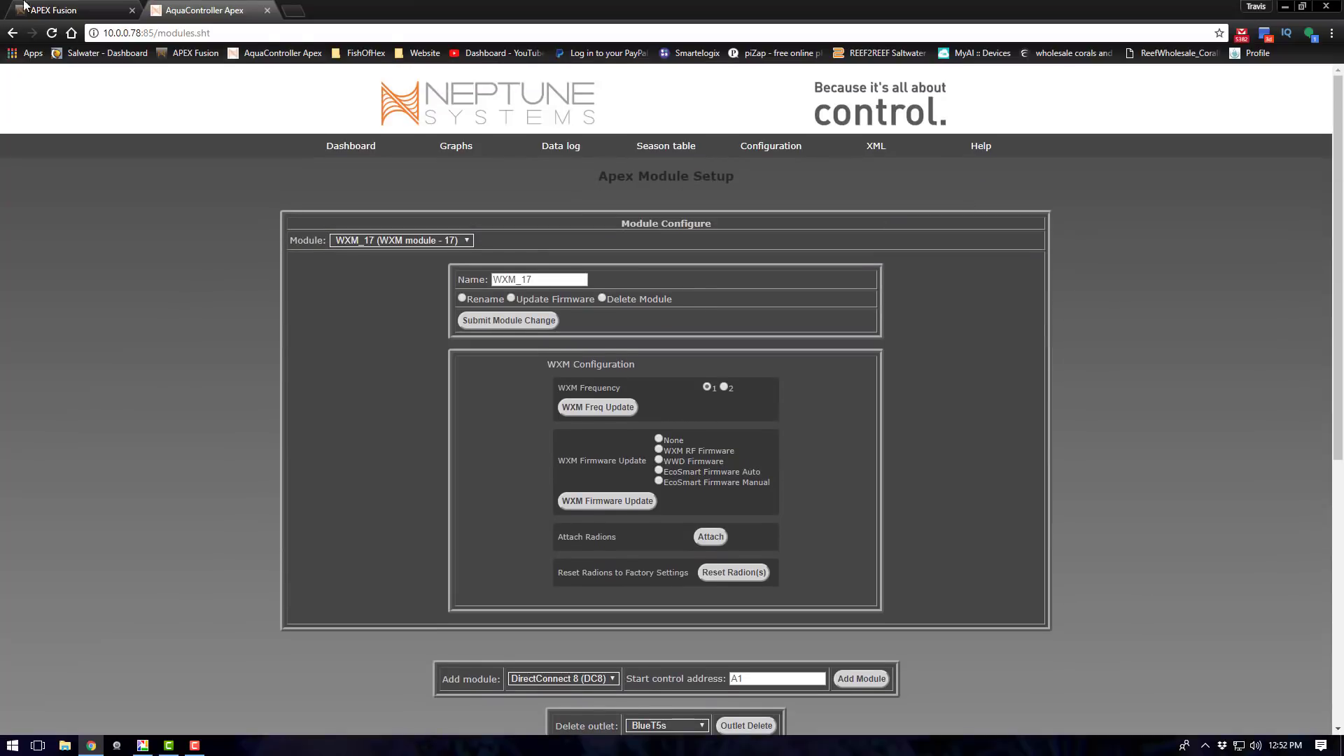
# Go to the FishOfHex controller's dashboard in Apex Fusion and unlock it for tile editing.
pyautogui.click(77, 10)
pyautogui.click(276, 87)
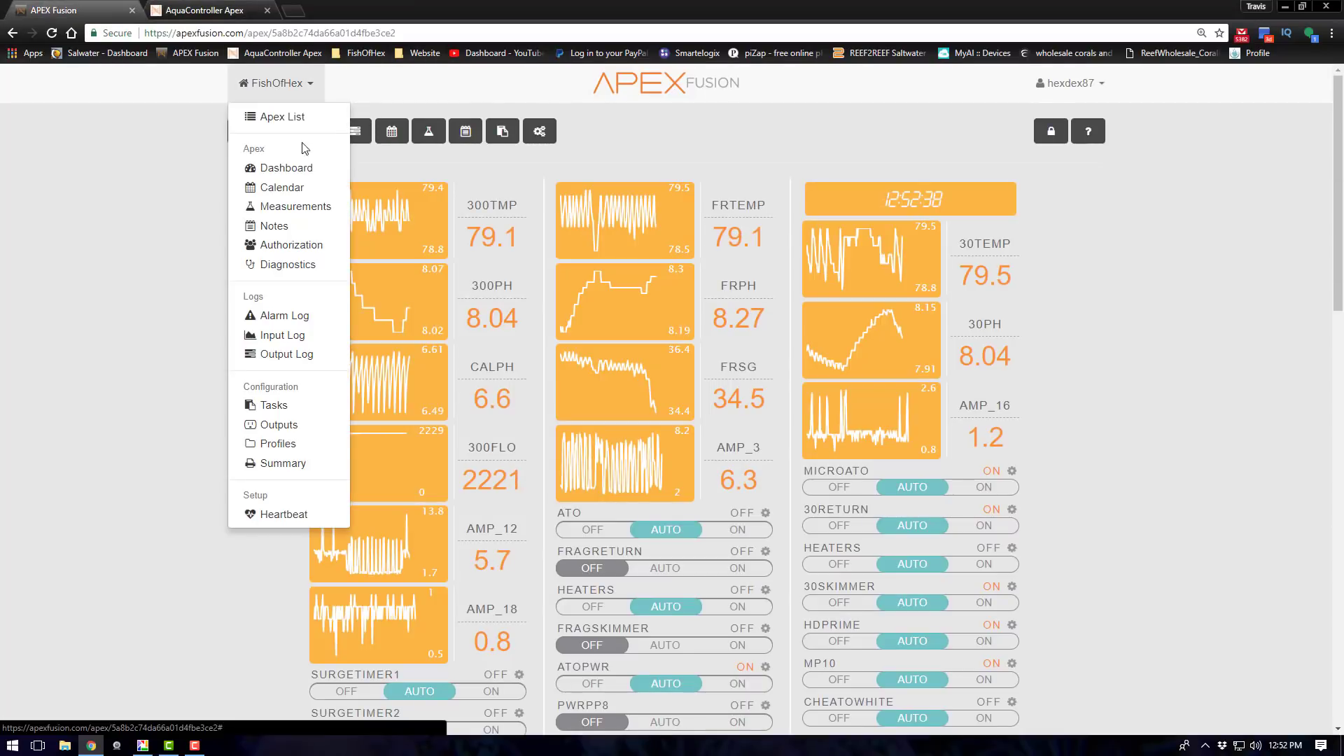
pyautogui.click(279, 118)
pyautogui.click(403, 292)
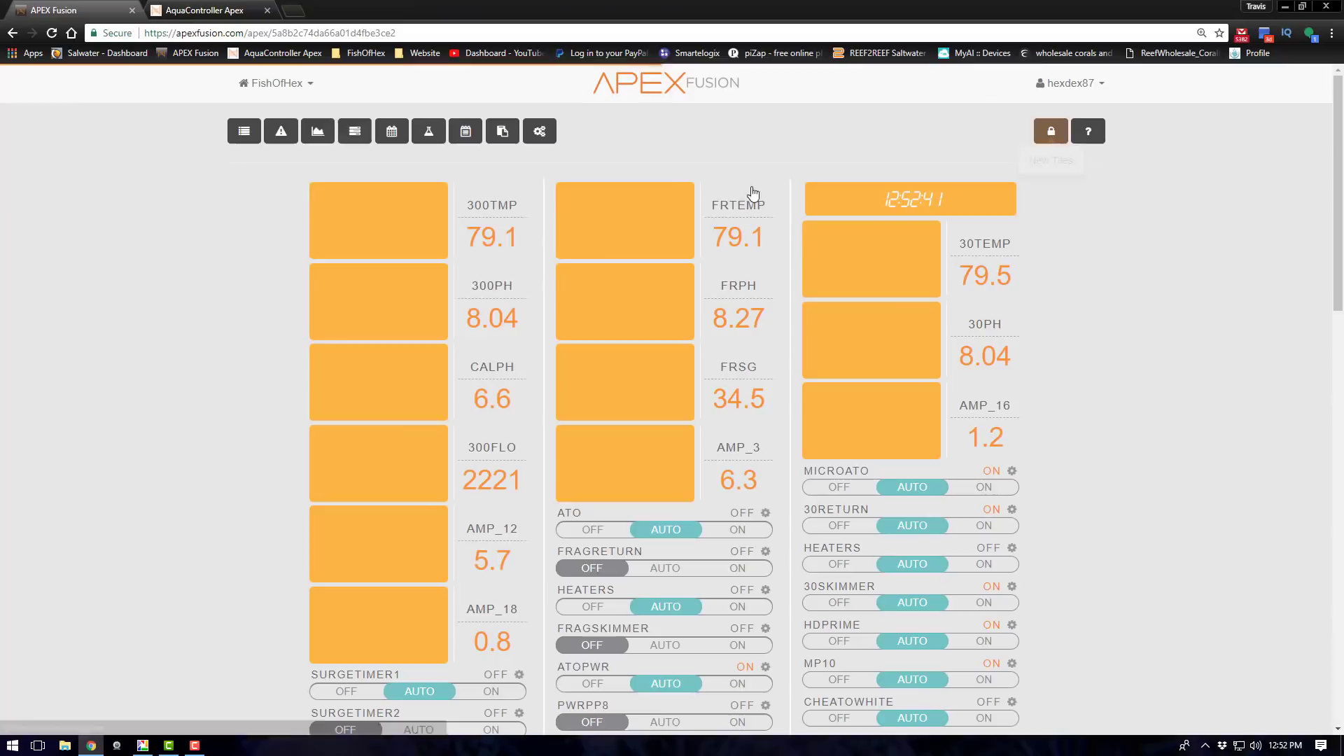
pyautogui.click(1050, 131)
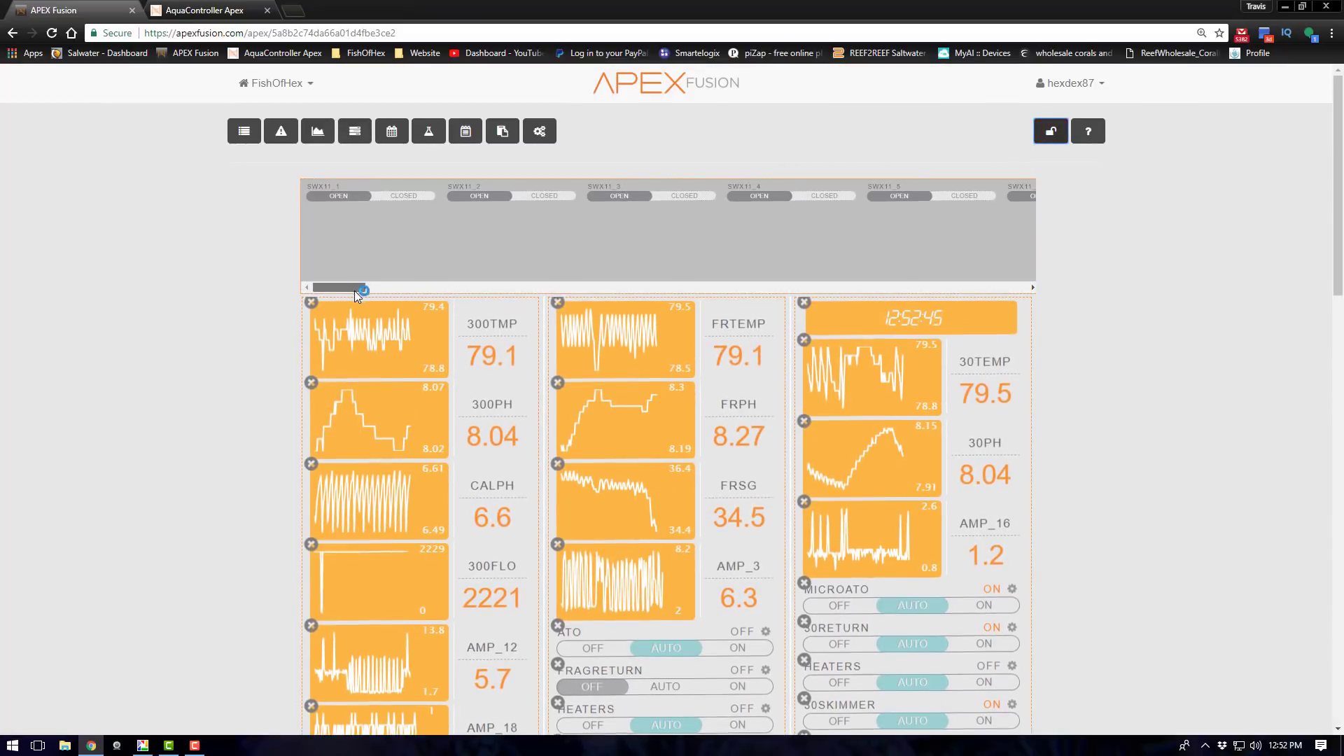
# Drag the RADION_17_19 tile from the new-tiles tray into the left column after RADION_17_17.
pyautogui.moveTo(355, 291); pyautogui.dragTo(1033, 232)
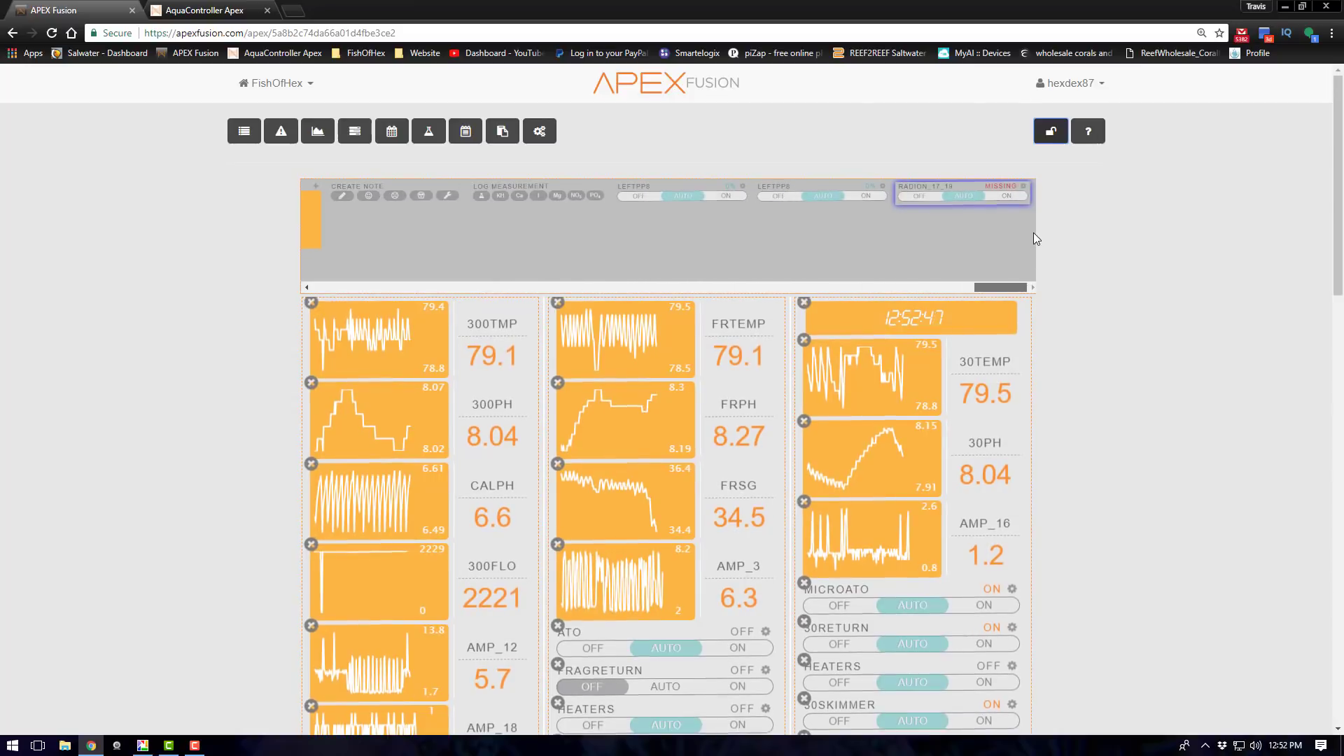
pyautogui.moveTo(956, 196); pyautogui.dragTo(316, 330)
pyautogui.scroll(-9, 630, 420)
pyautogui.scroll(-10, 390, 543)
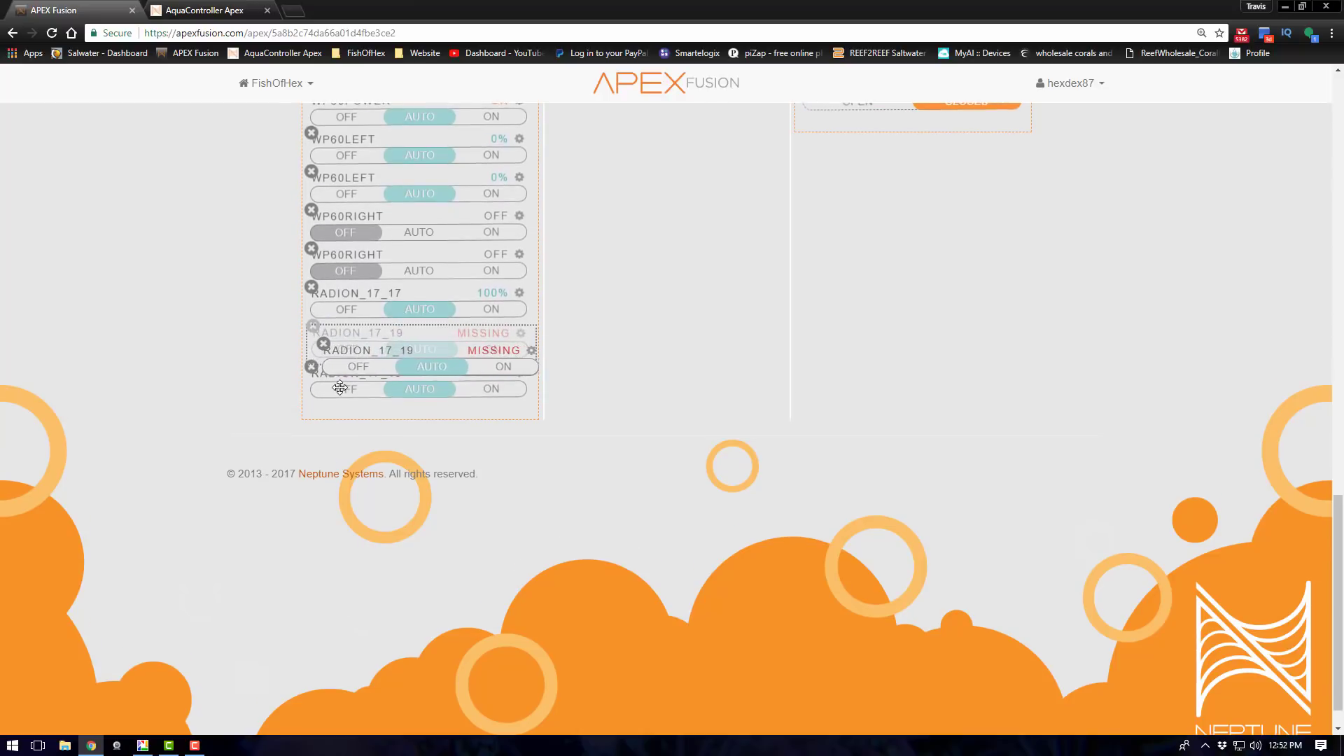
pyautogui.scroll(20, 1149, 259)
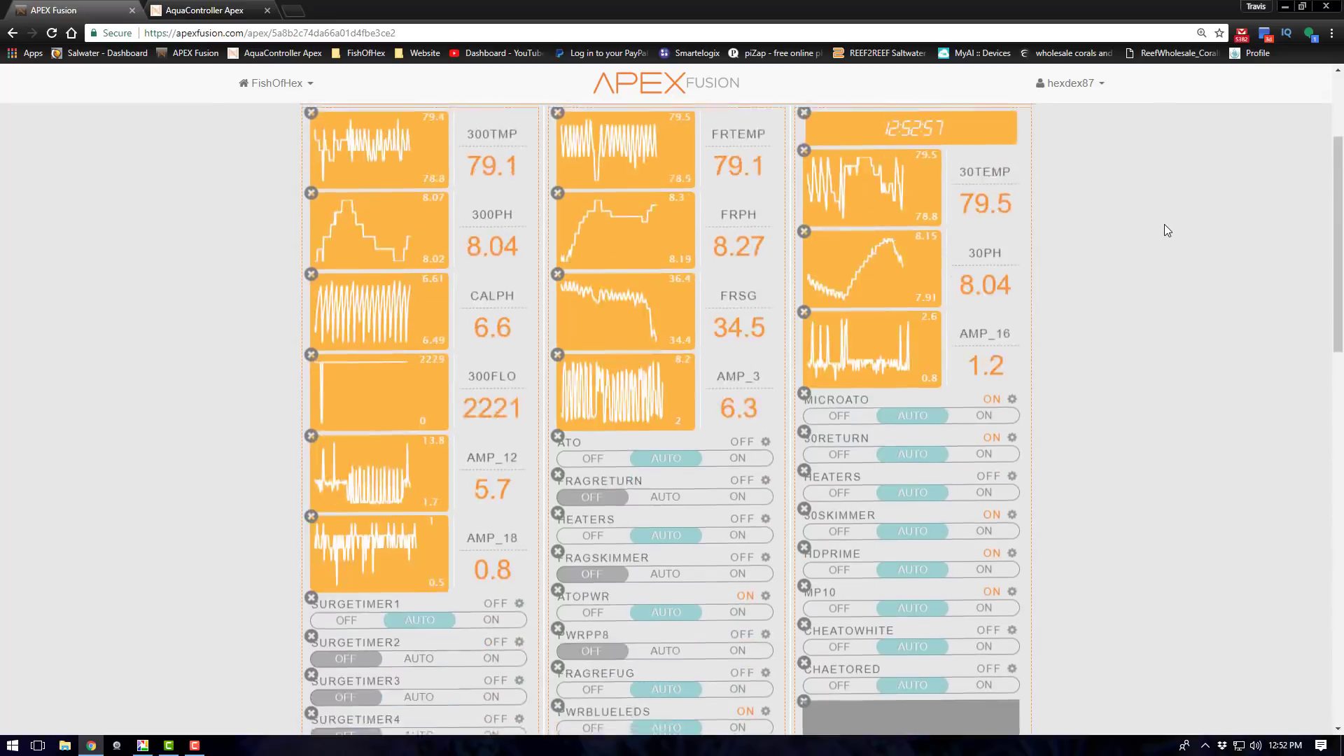
# Lock the dashboard layout and briefly view RADION_17_17's lighting settings before returning.
pyautogui.click(1051, 131)
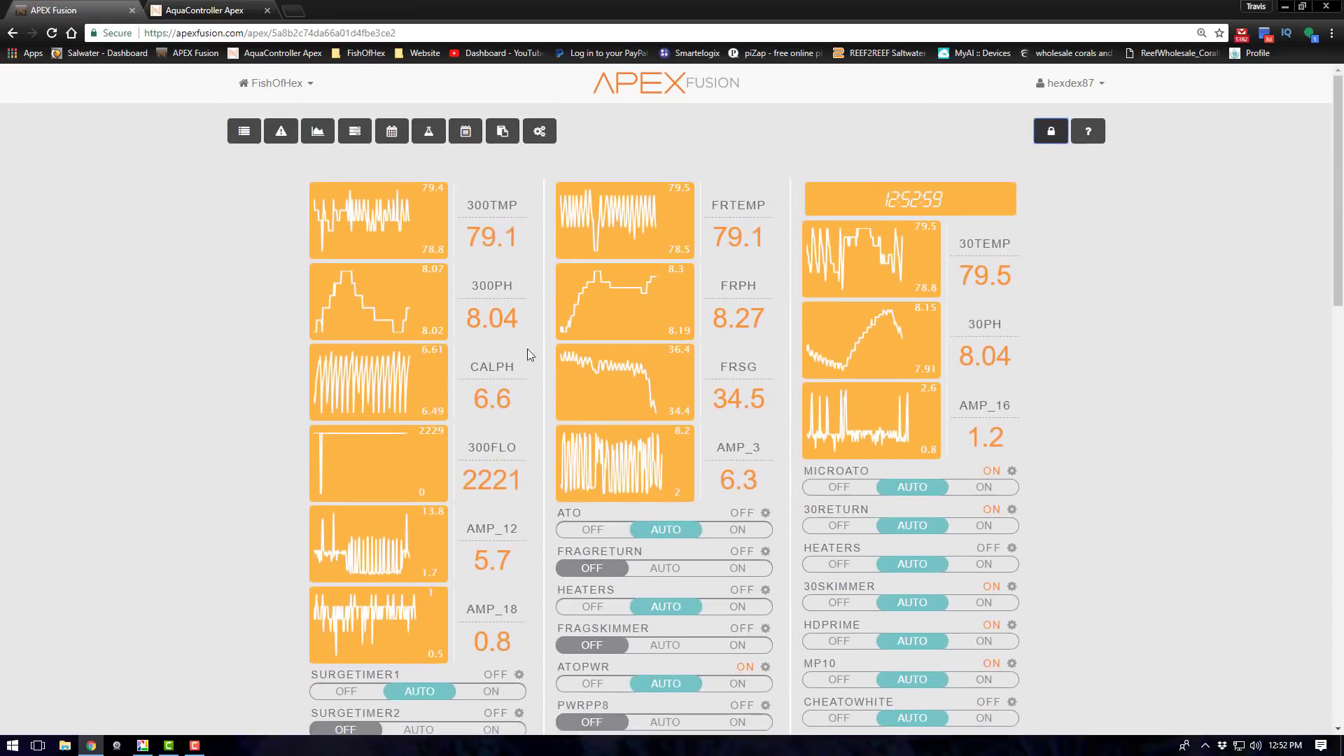
pyautogui.scroll(-6, 490, 378)
pyautogui.scroll(-10, 455, 406)
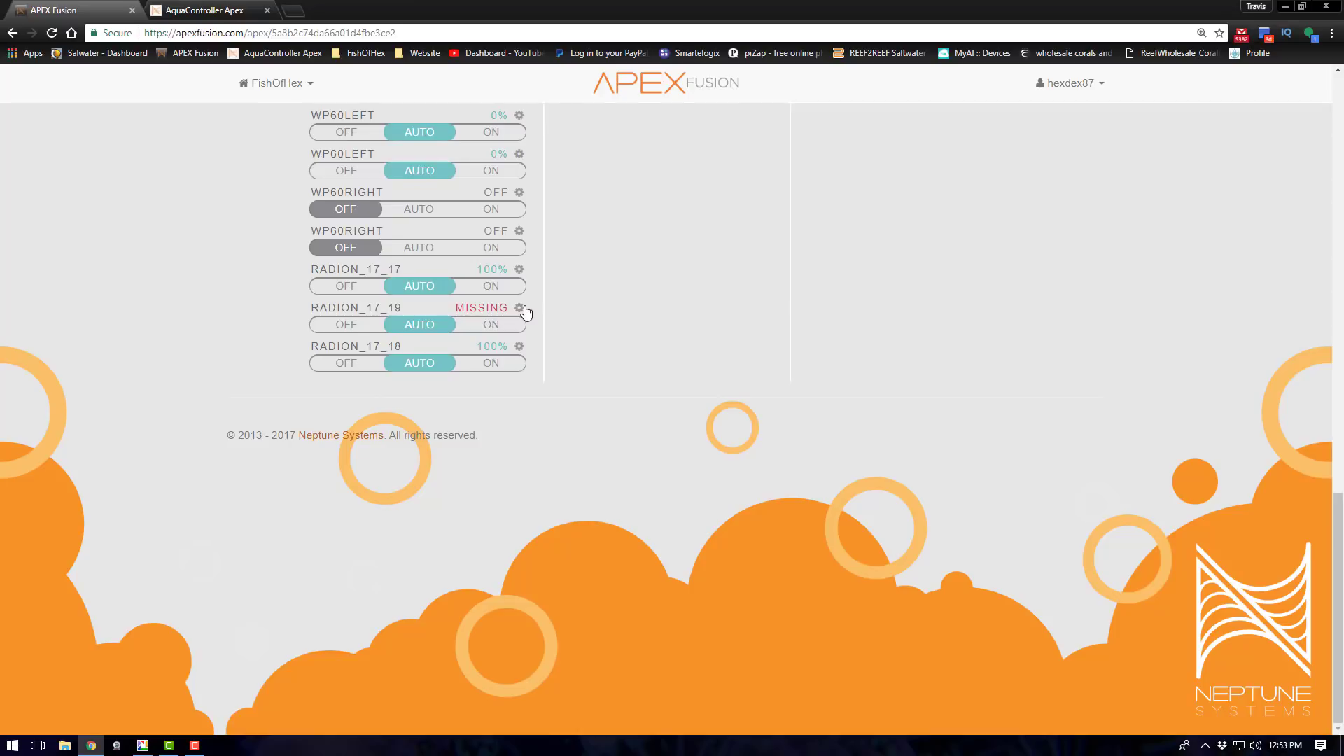
pyautogui.click(518, 270)
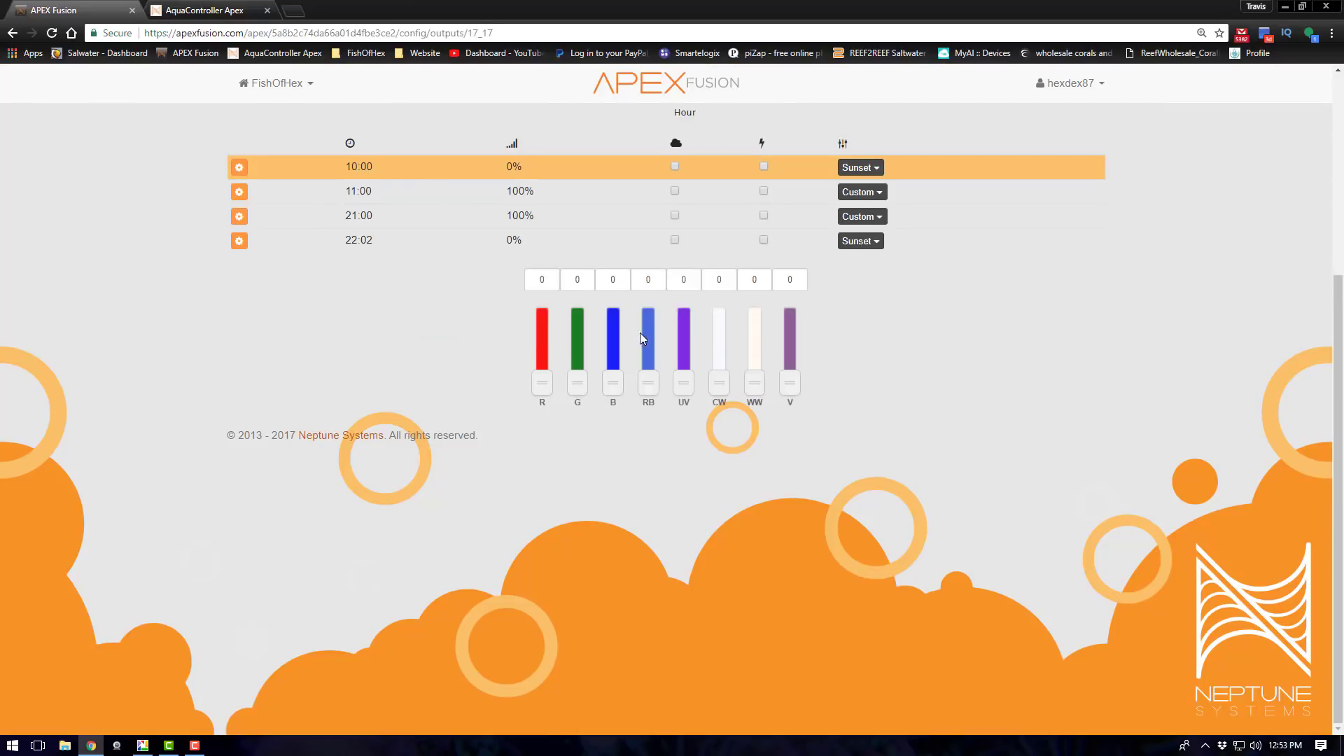
pyautogui.click(13, 32)
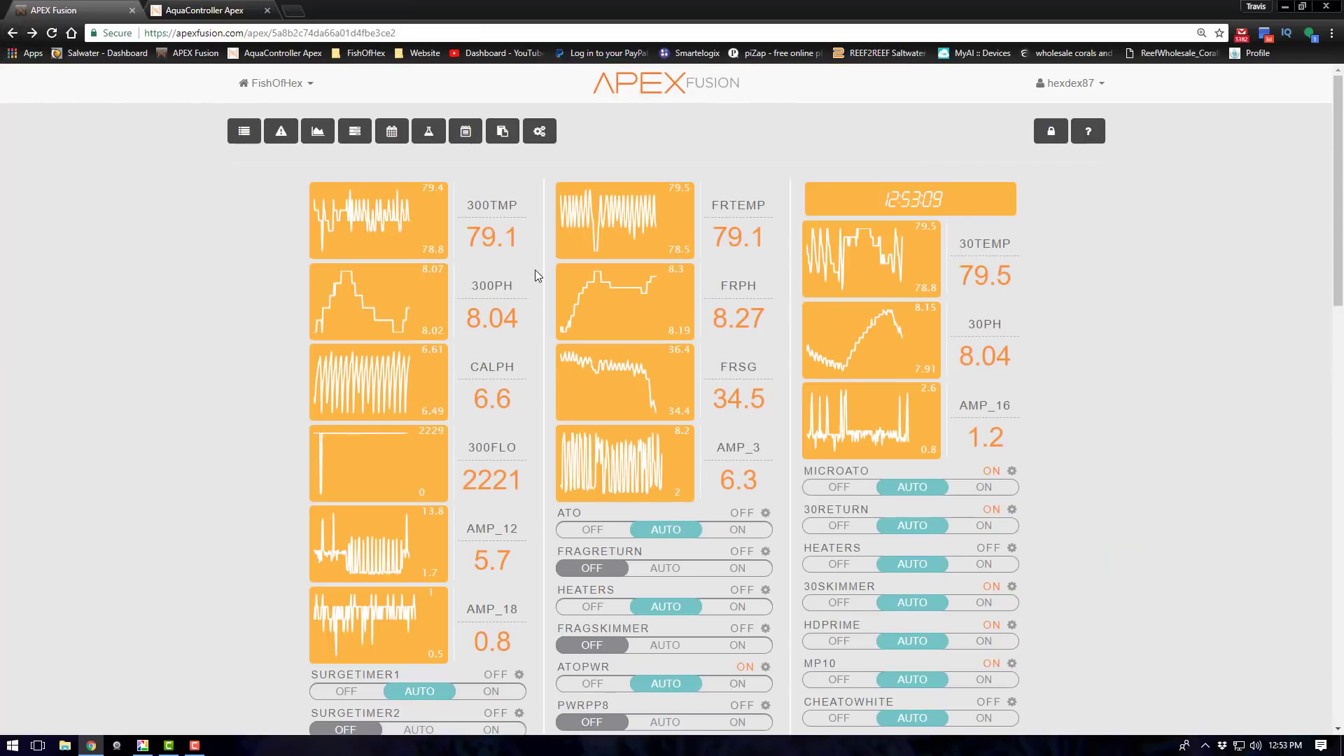
# Open RADION_17_19's lighting settings, accept the Sample Configuration notice, and return to the dashboard.
pyautogui.scroll(-4, 523, 299)
pyautogui.scroll(-4, 465, 341)
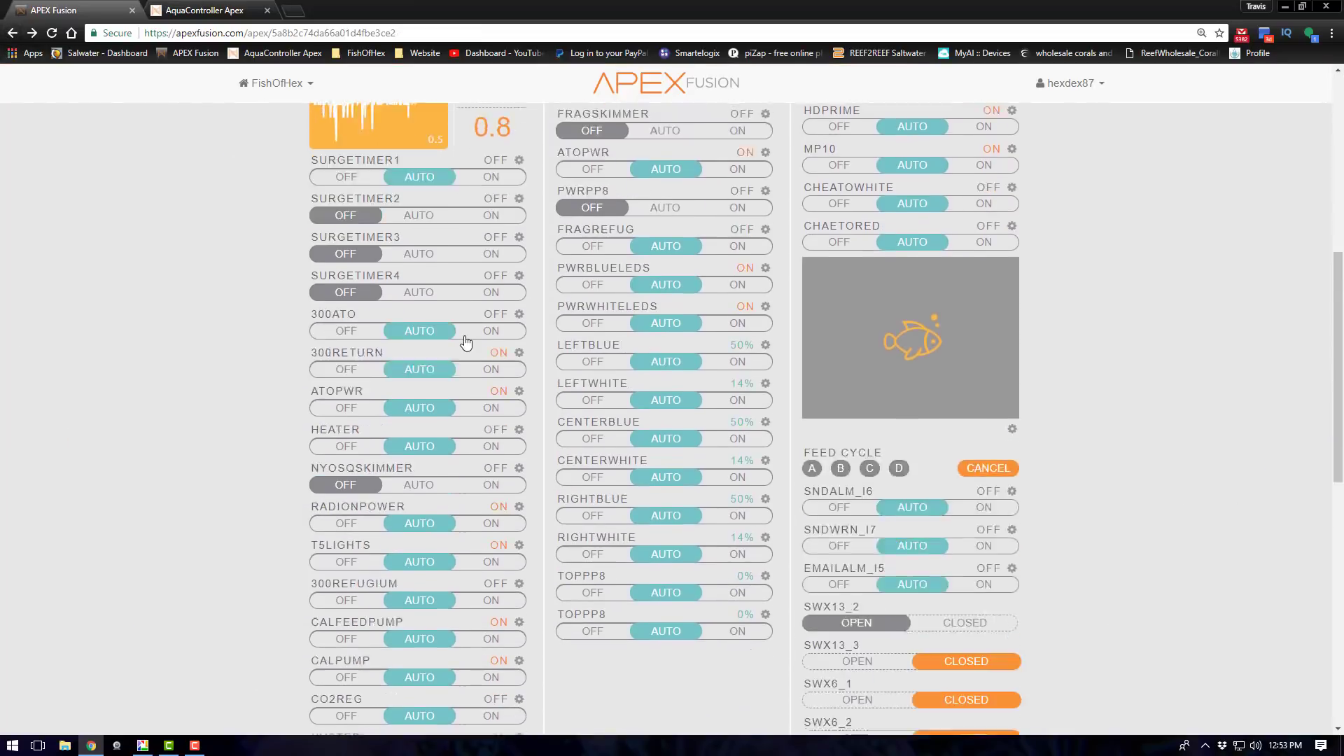
pyautogui.scroll(-10, 466, 341)
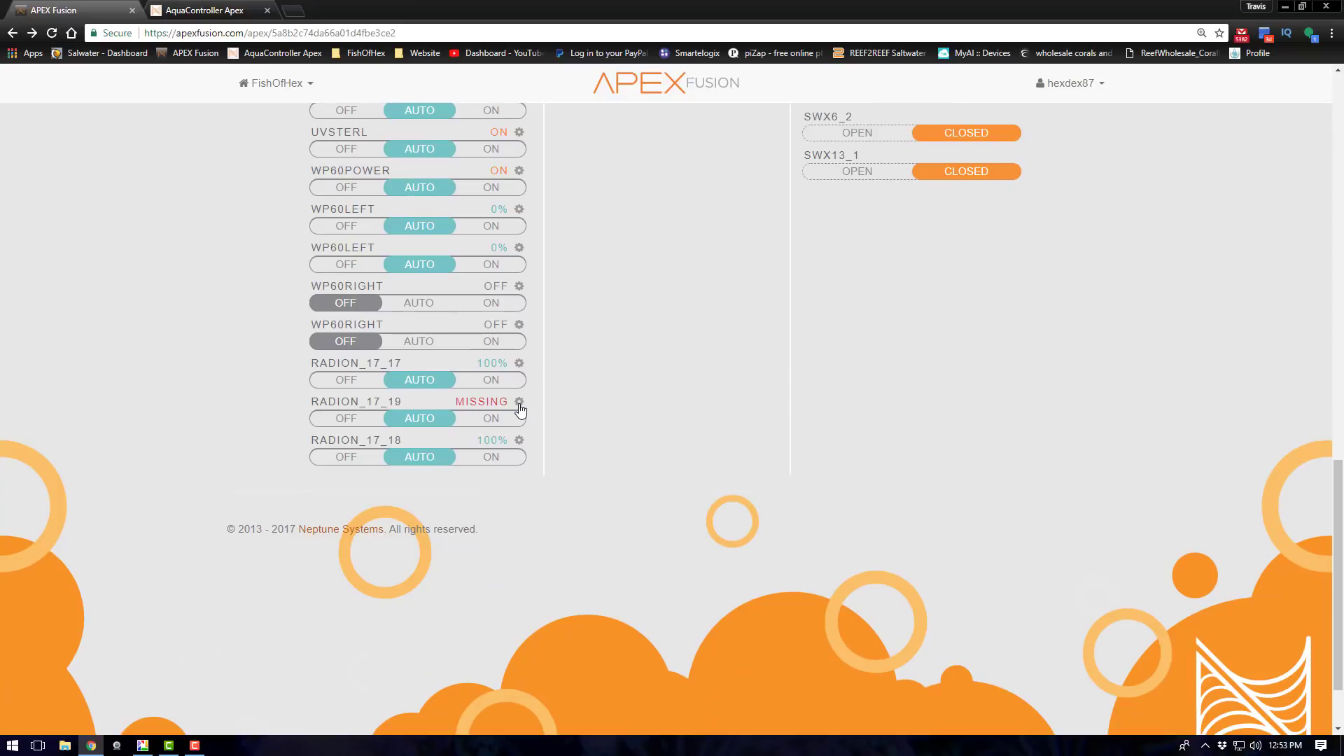
pyautogui.click(519, 402)
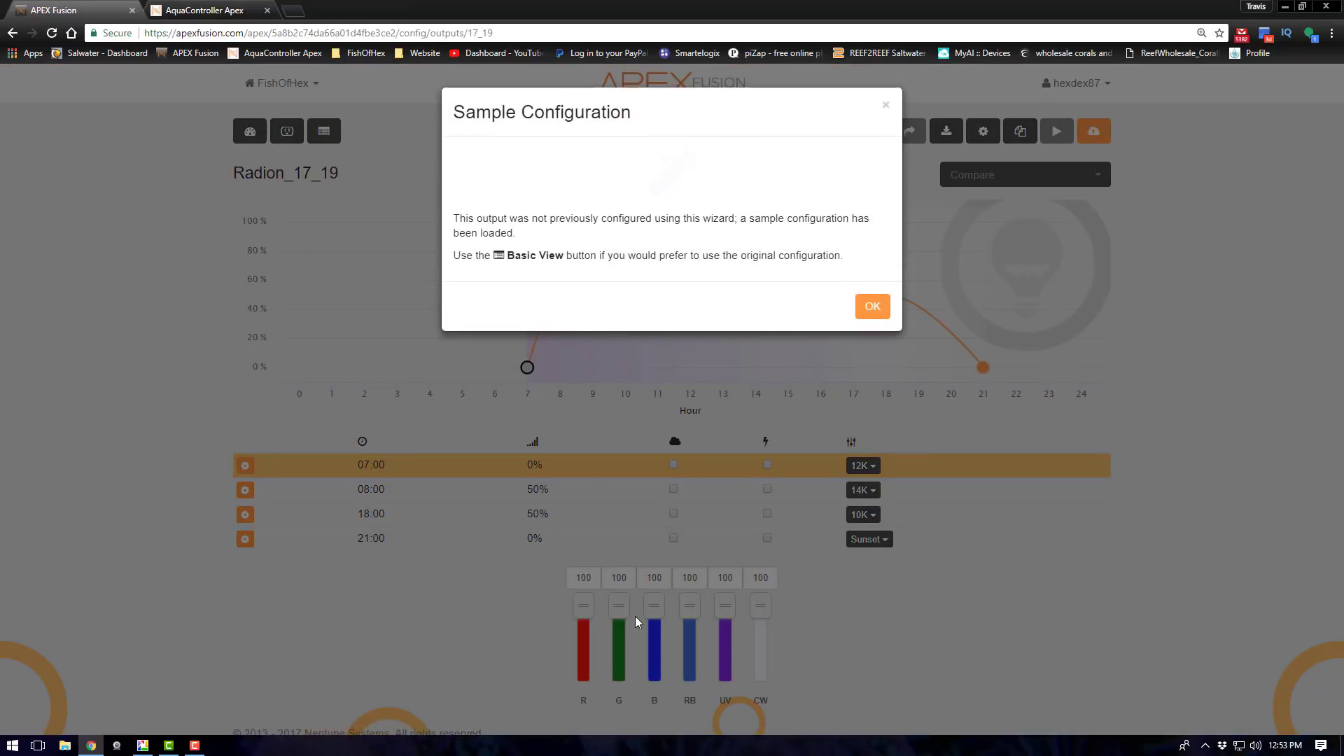
pyautogui.click(872, 306)
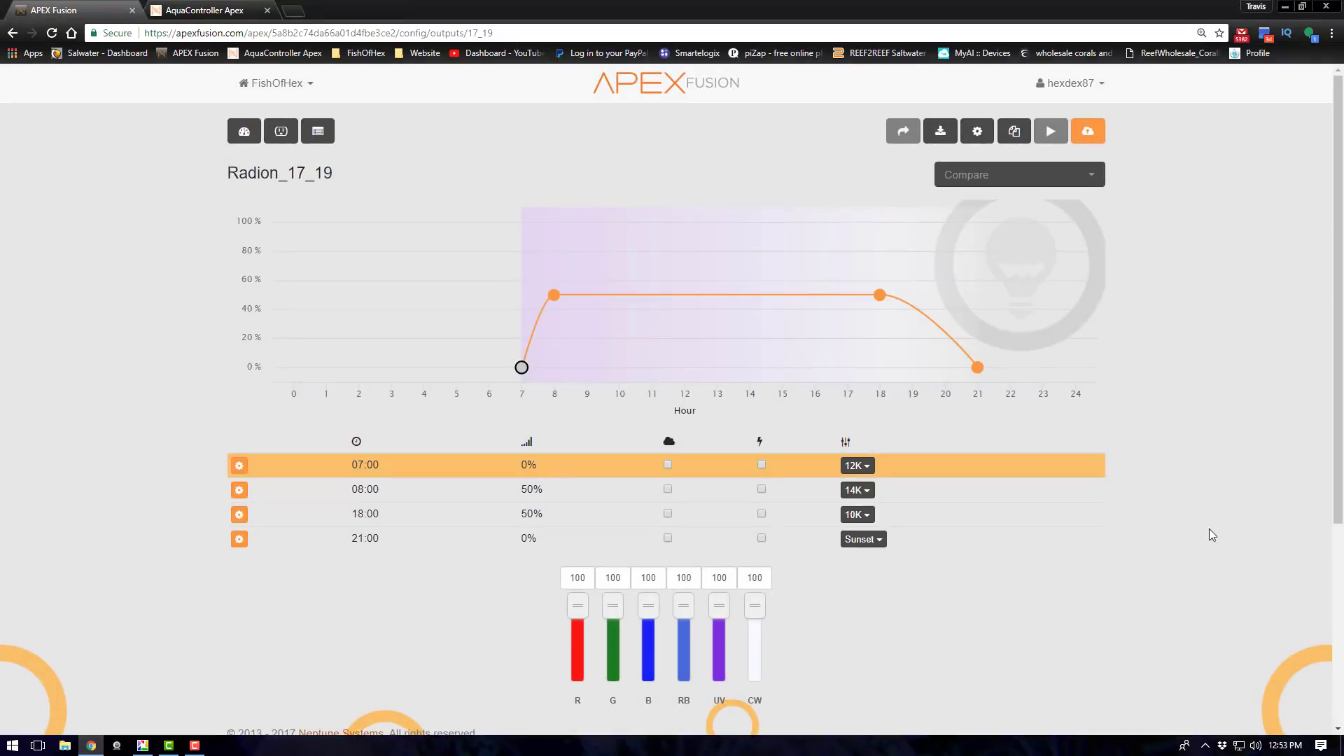
pyautogui.click(244, 131)
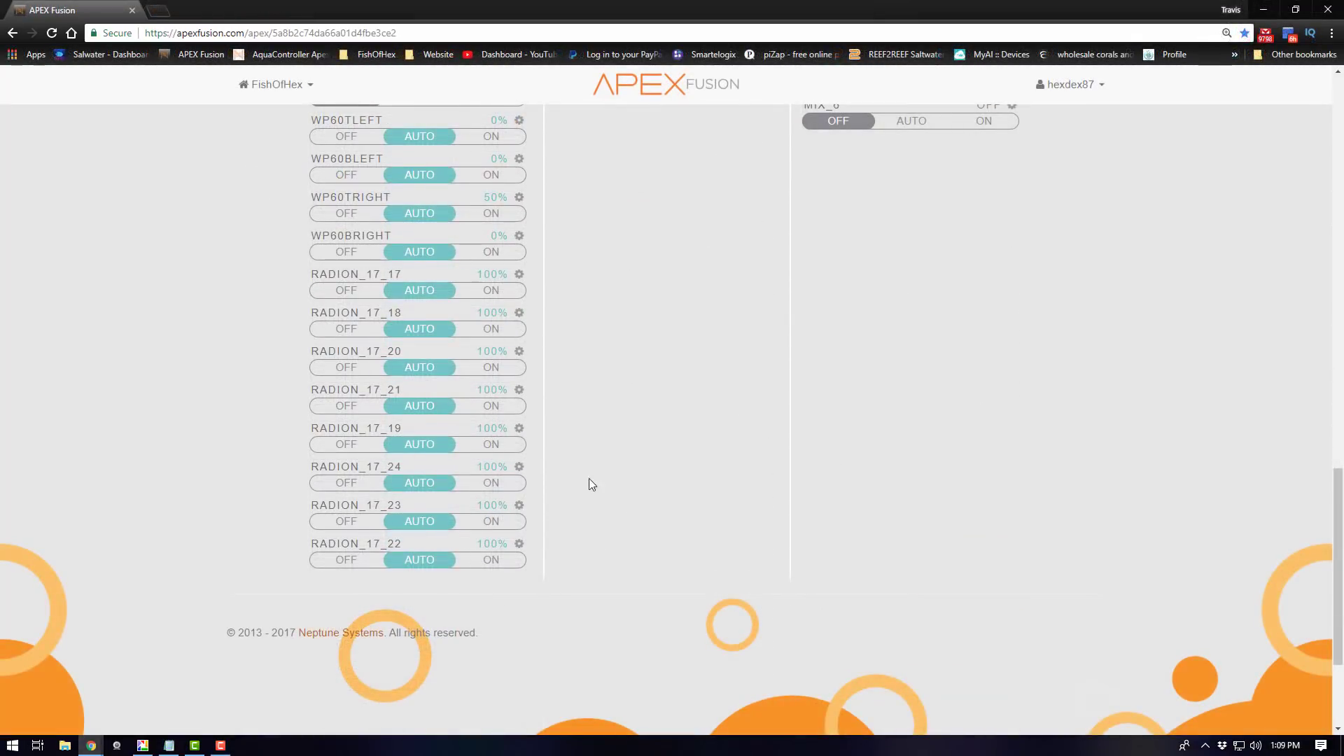
# Open RADION_17_22's lighting profile, cancel the Copy dialog, and show the 09:00 point's spectrum.
pyautogui.click(522, 548)
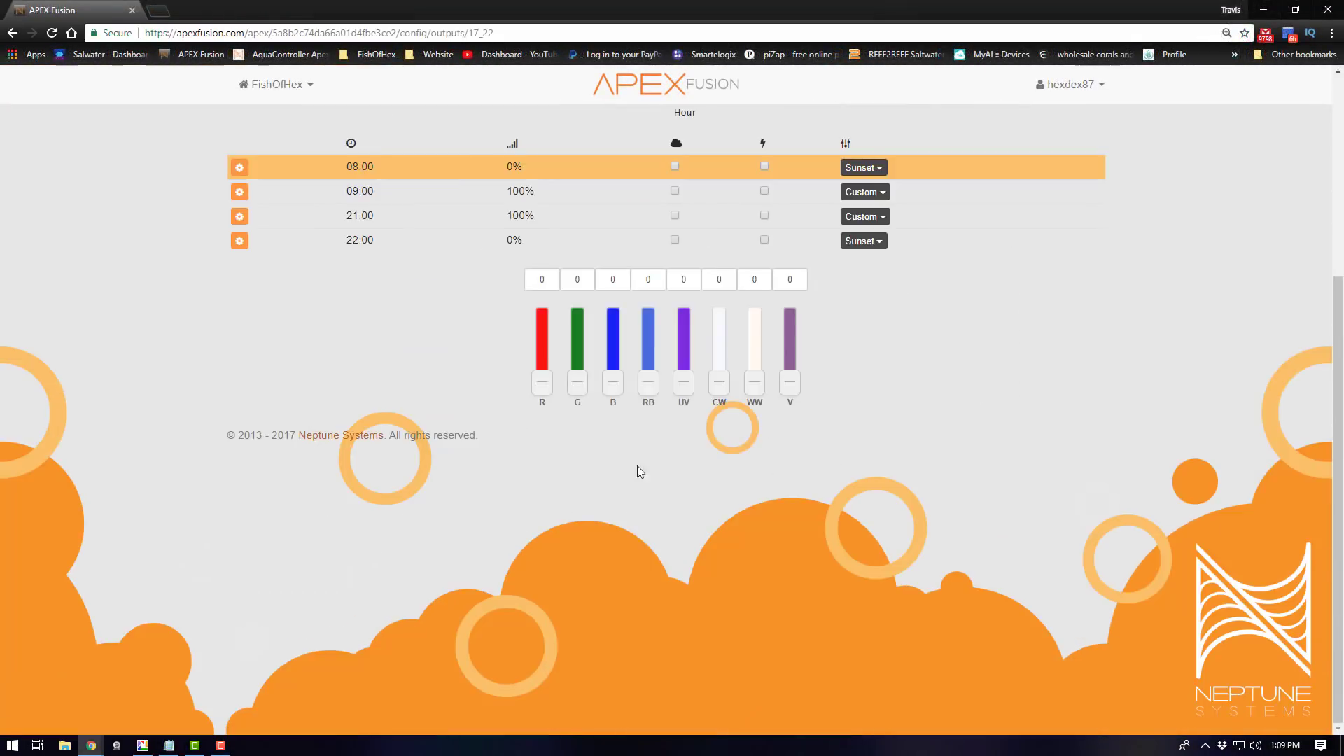
pyautogui.scroll(2, 968, 468)
pyautogui.scroll(1, 1043, 445)
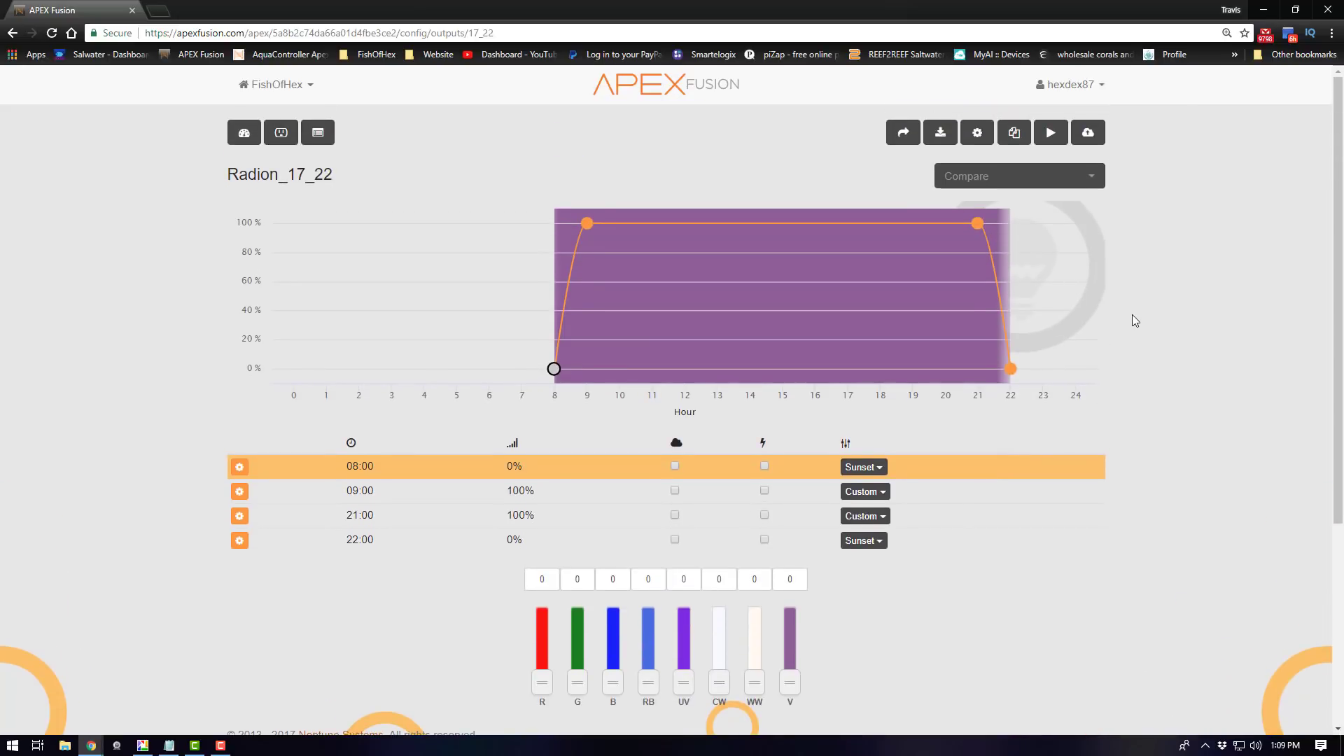
pyautogui.click(1012, 137)
pyautogui.click(716, 212)
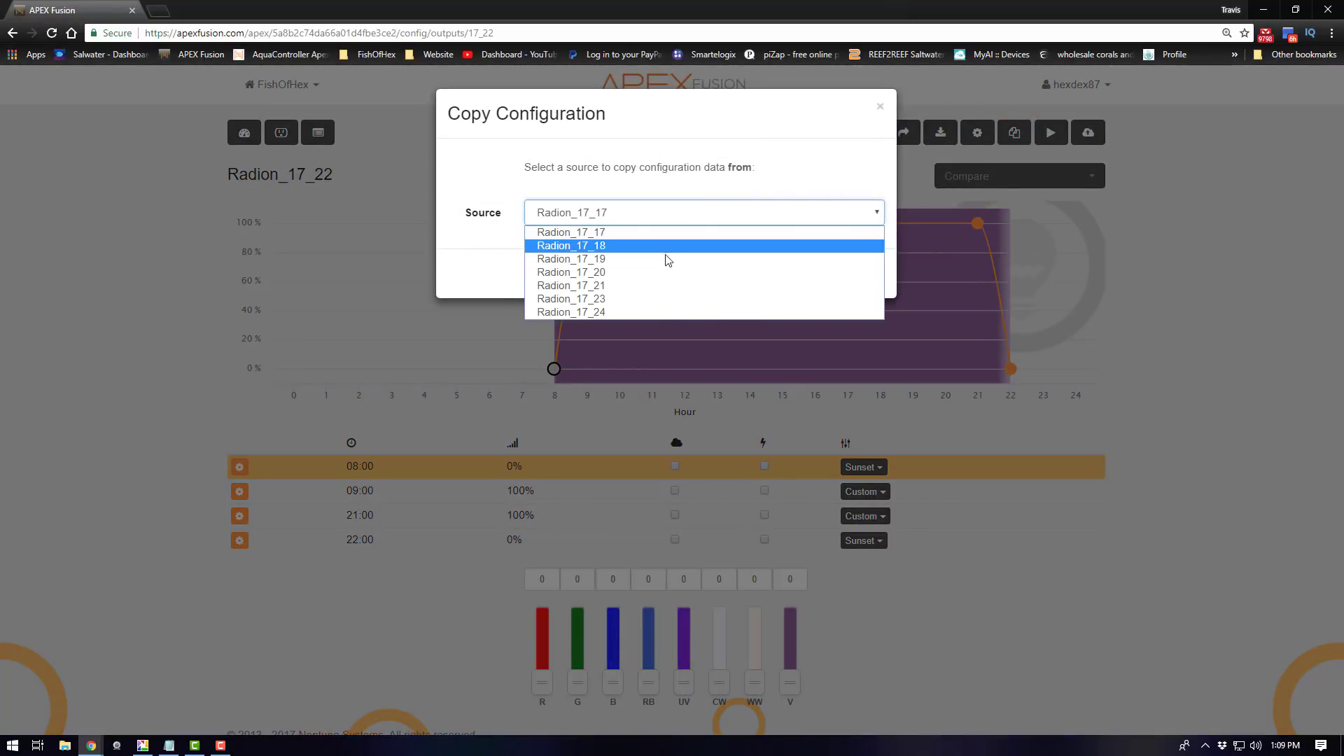
pyautogui.click(799, 168)
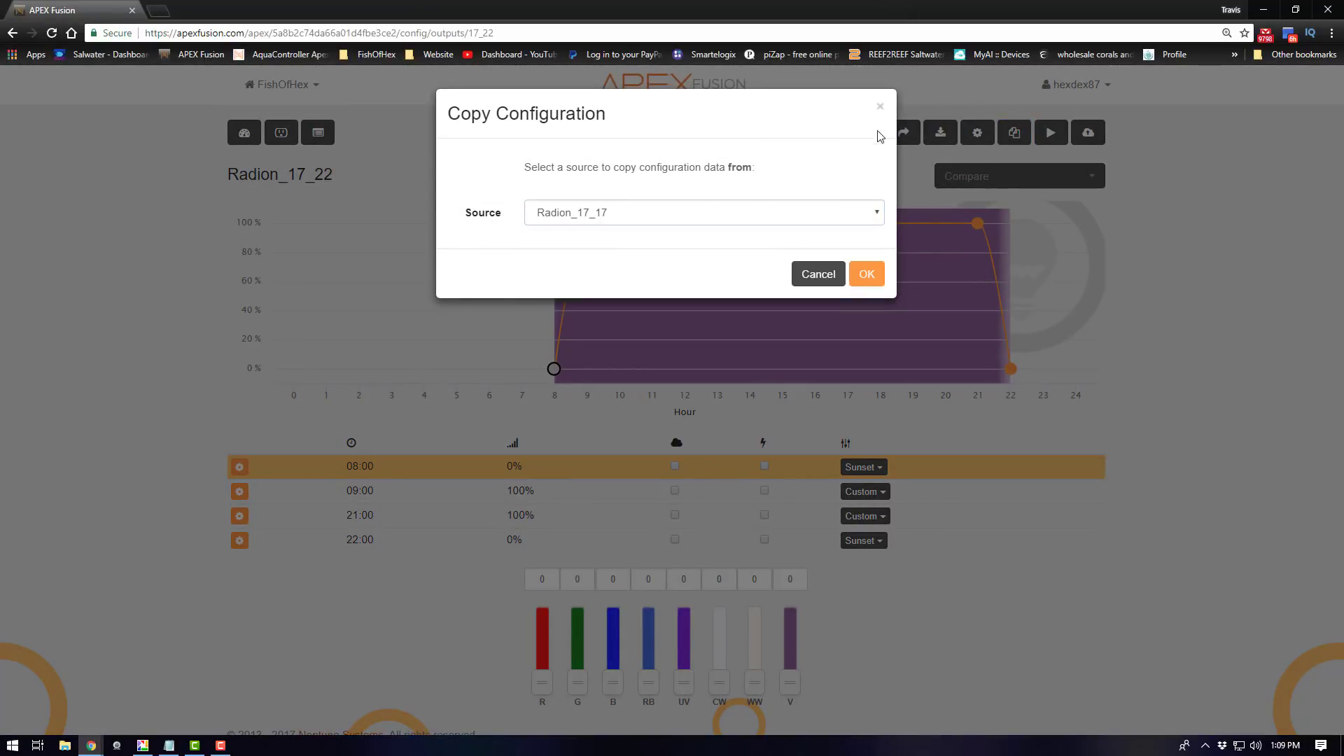
pyautogui.click(879, 106)
pyautogui.click(568, 496)
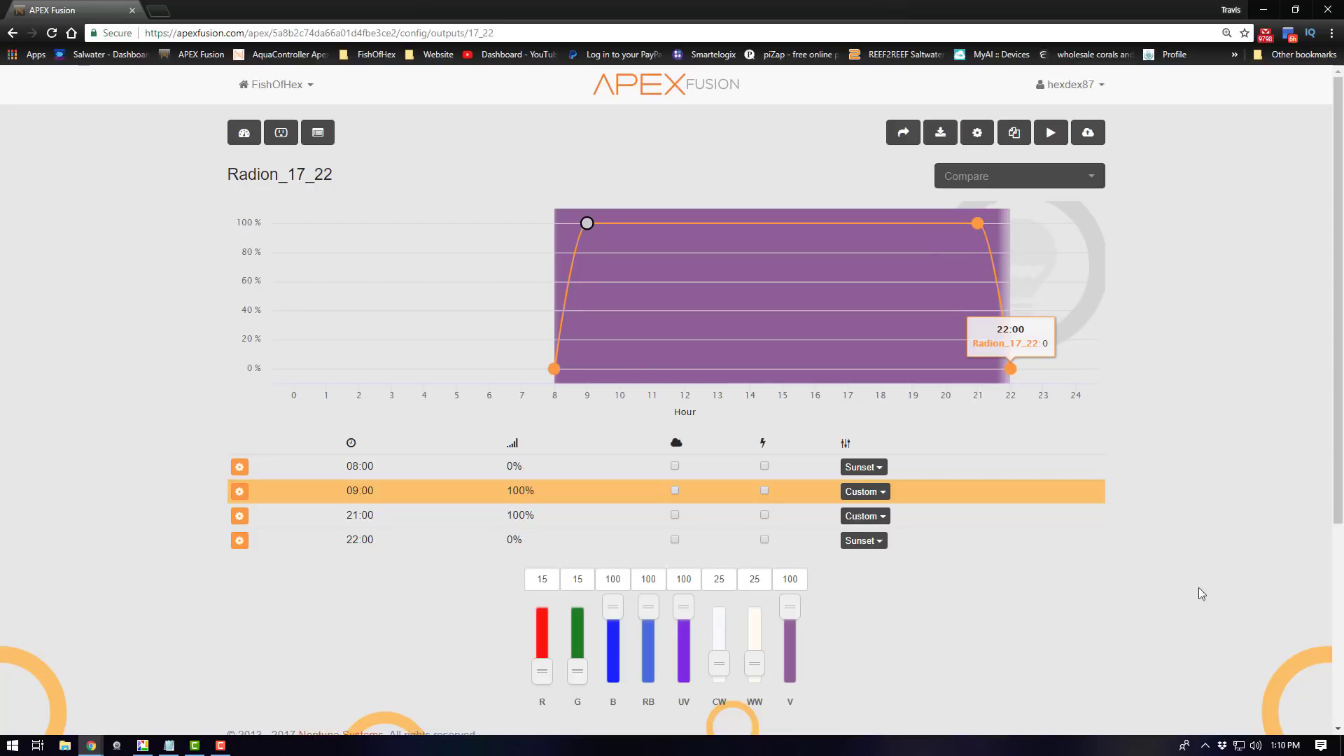
pyautogui.scroll(-1, 431, 567)
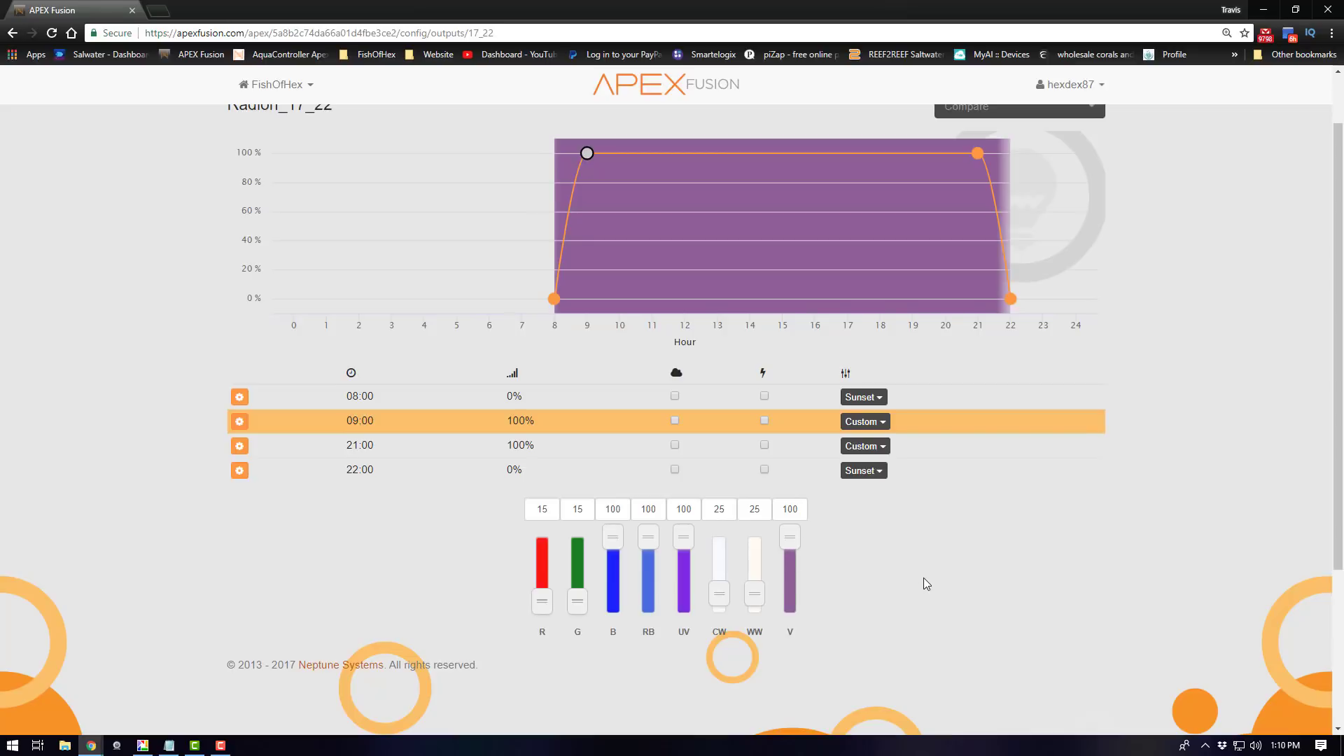
pyautogui.click(418, 447)
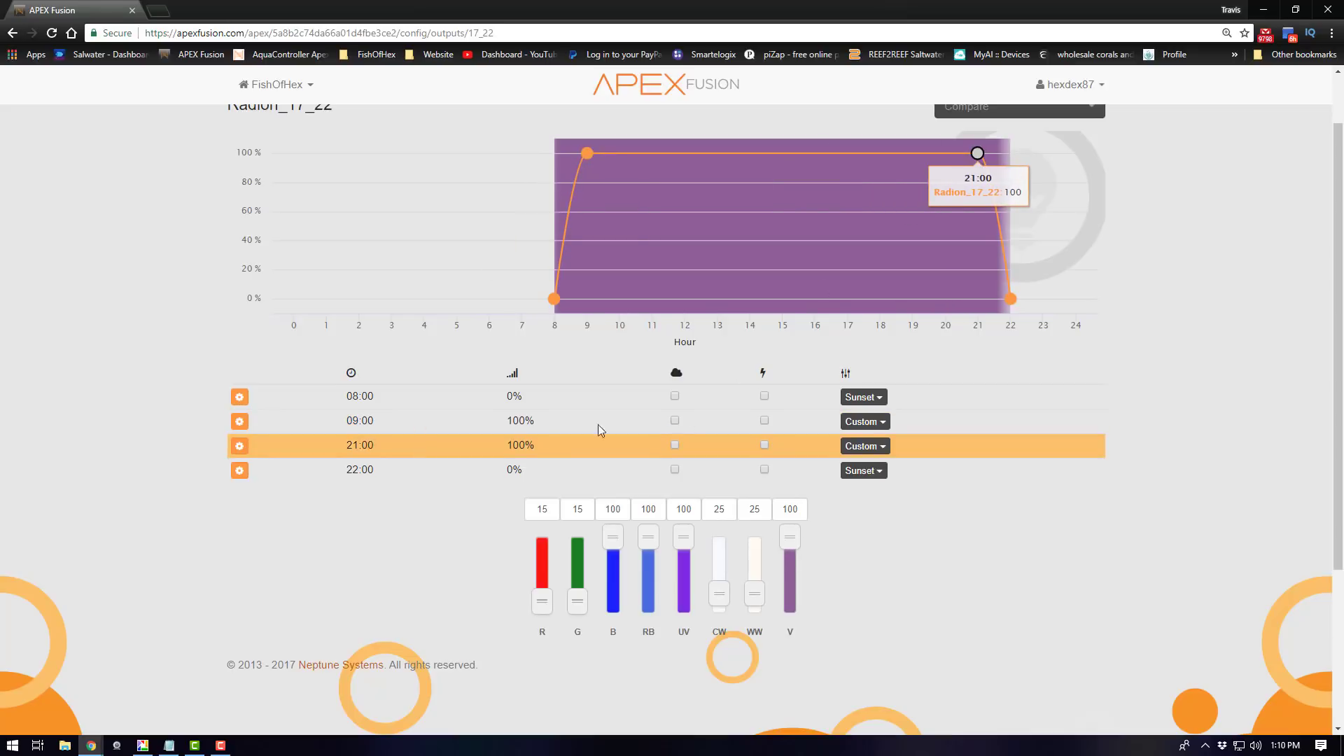
pyautogui.click(476, 473)
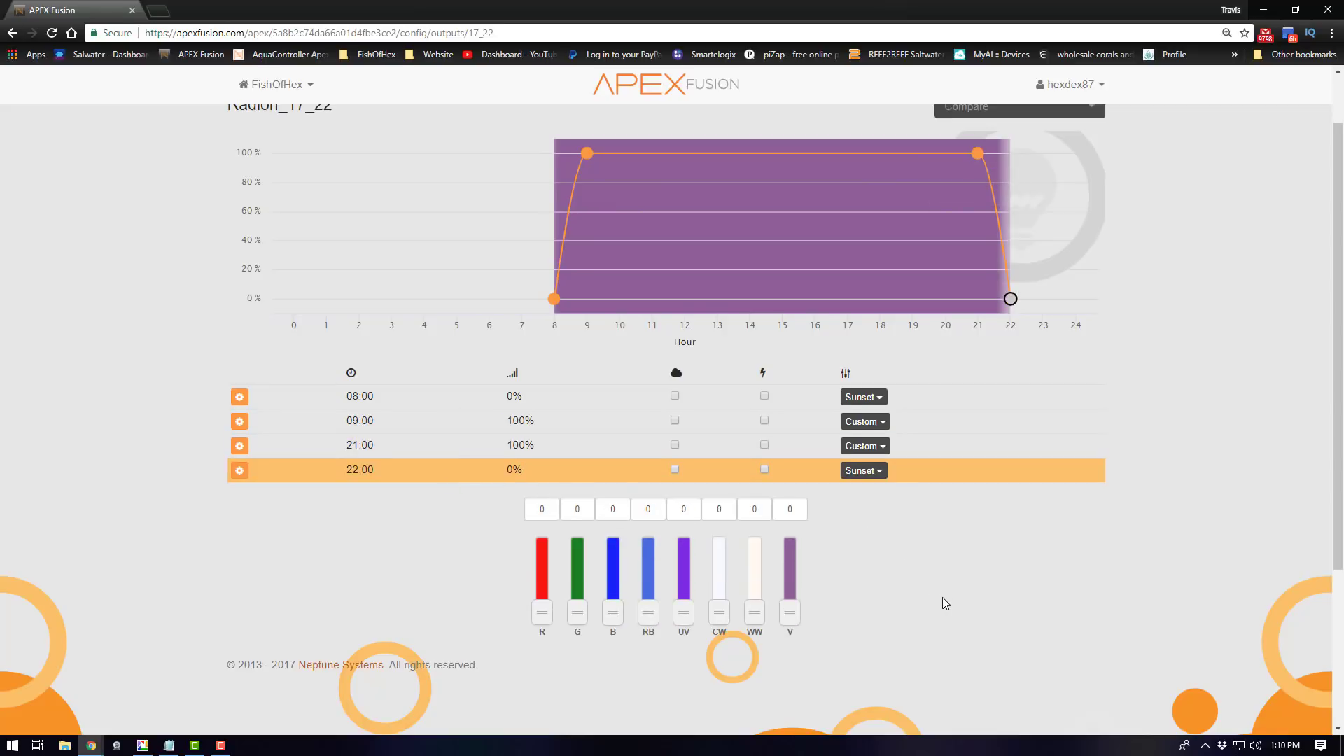
pyautogui.scroll(1, 945, 607)
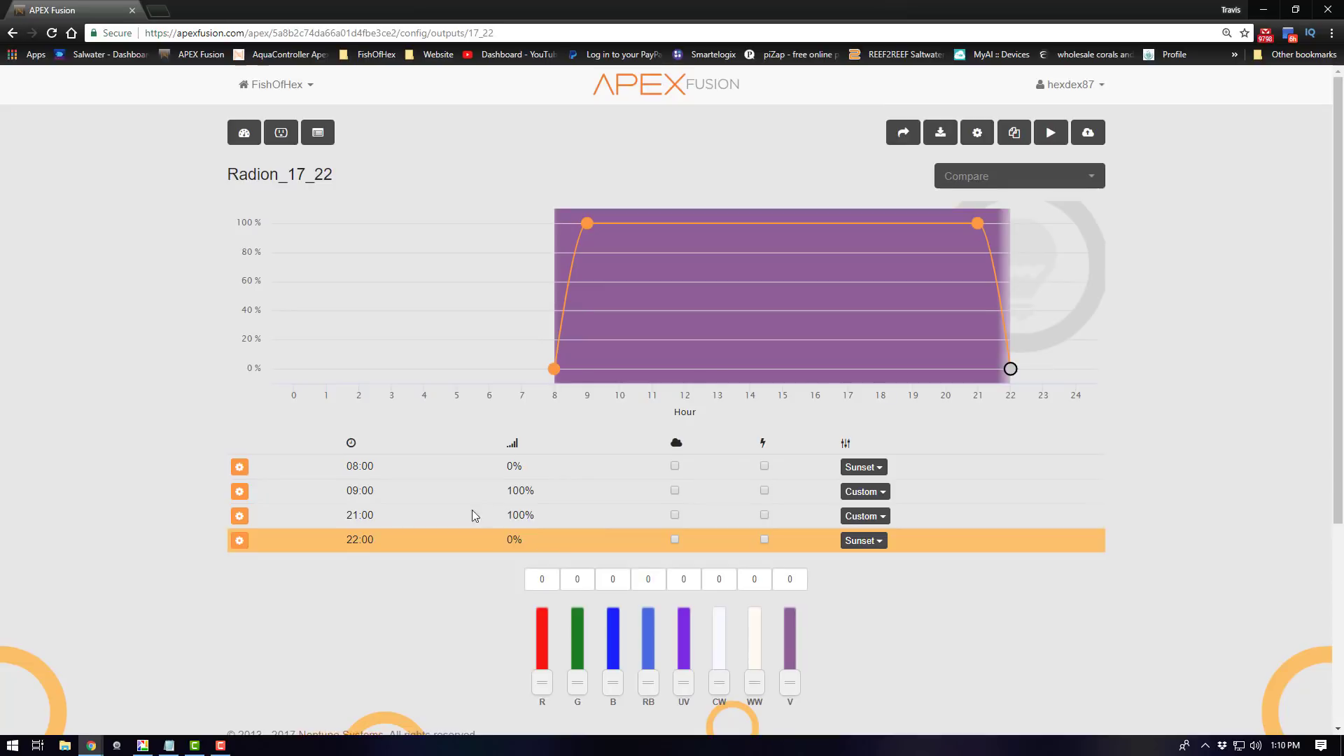
pyautogui.click(405, 493)
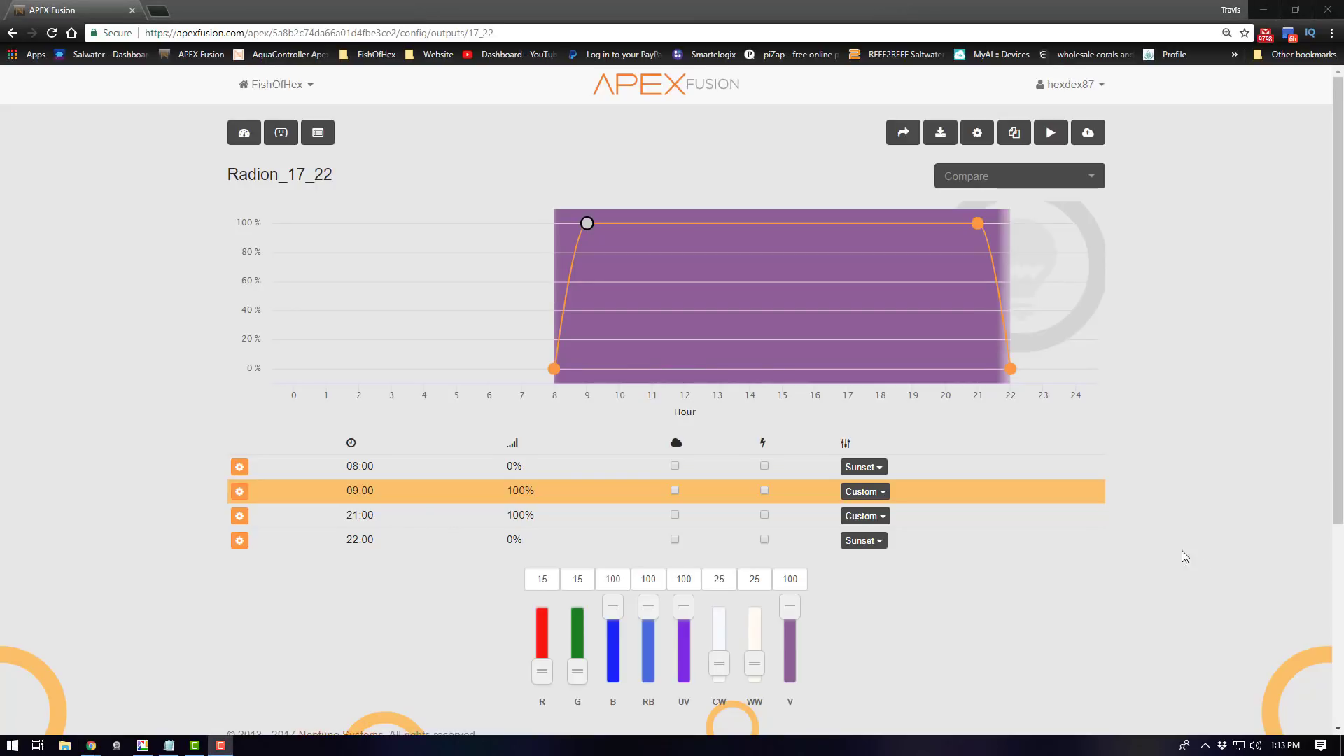
pyautogui.moveTo(586, 222)
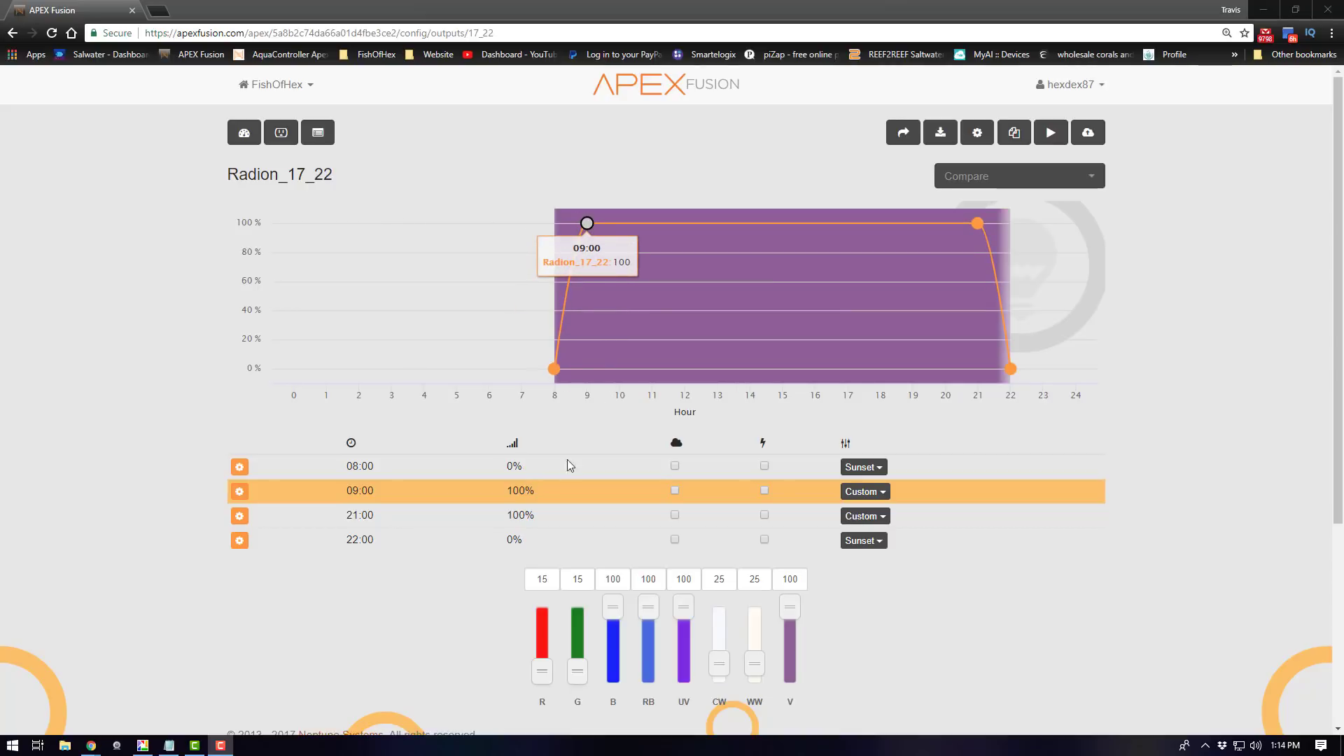
pyautogui.click(415, 517)
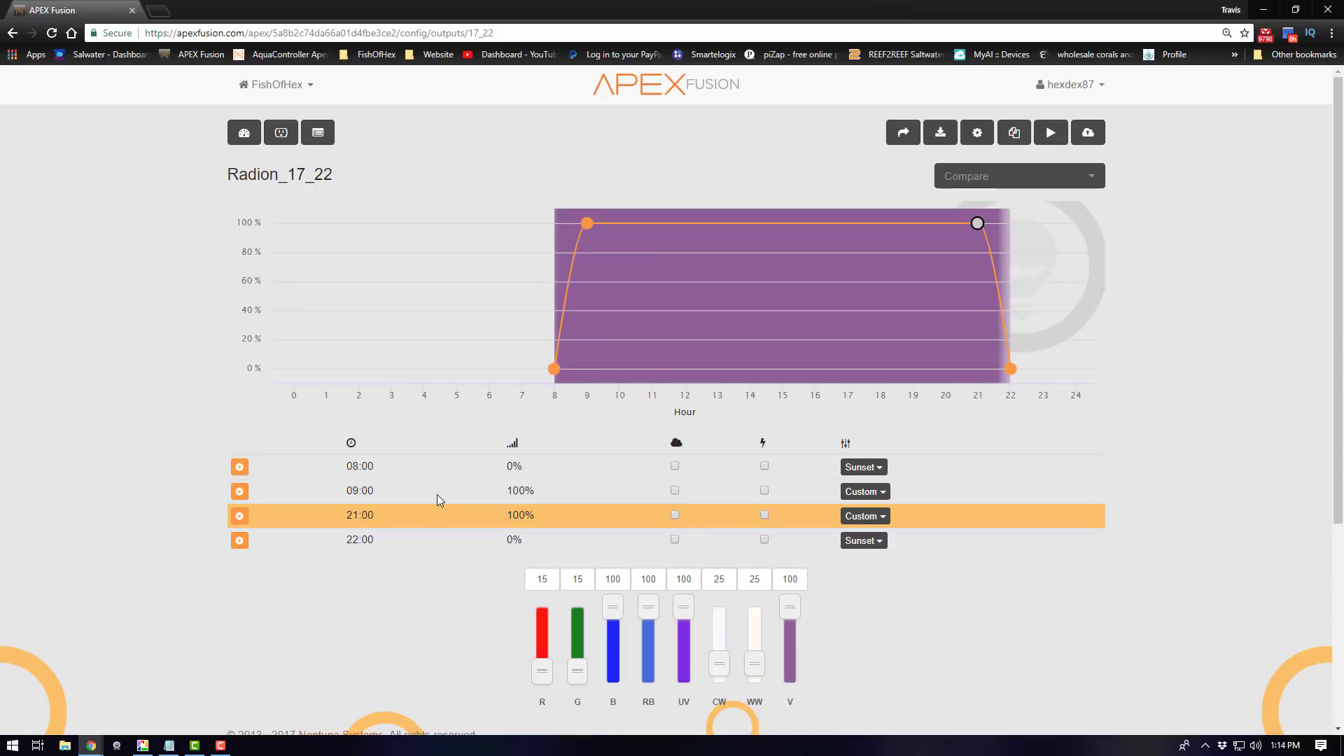